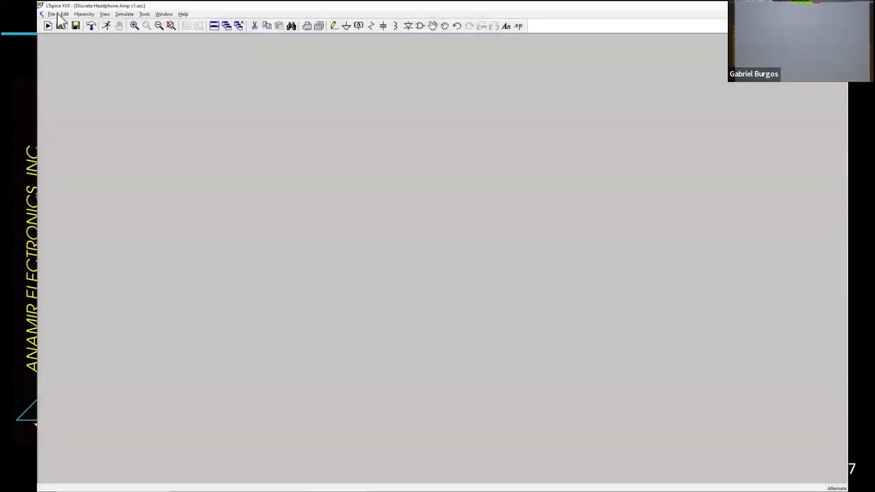
# Step: Place an NPN bipolar transistor in the middle of the empty schematic
pyautogui.click(64, 14)
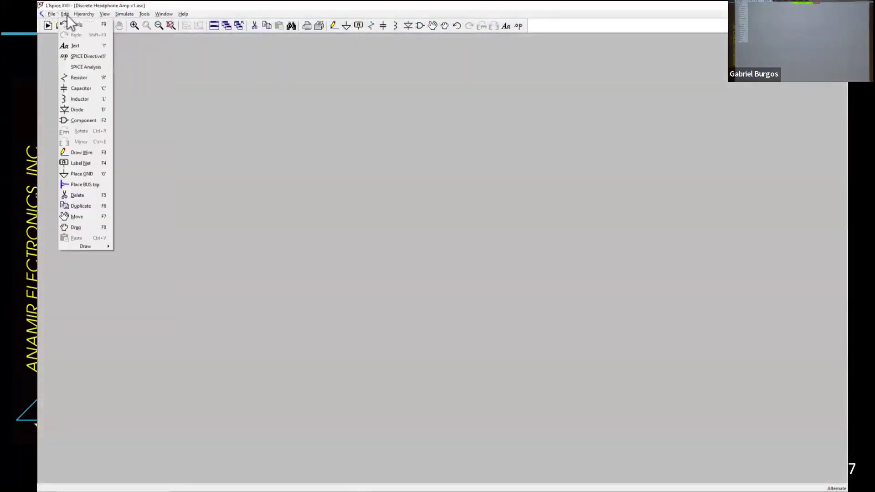
pyautogui.click(89, 121)
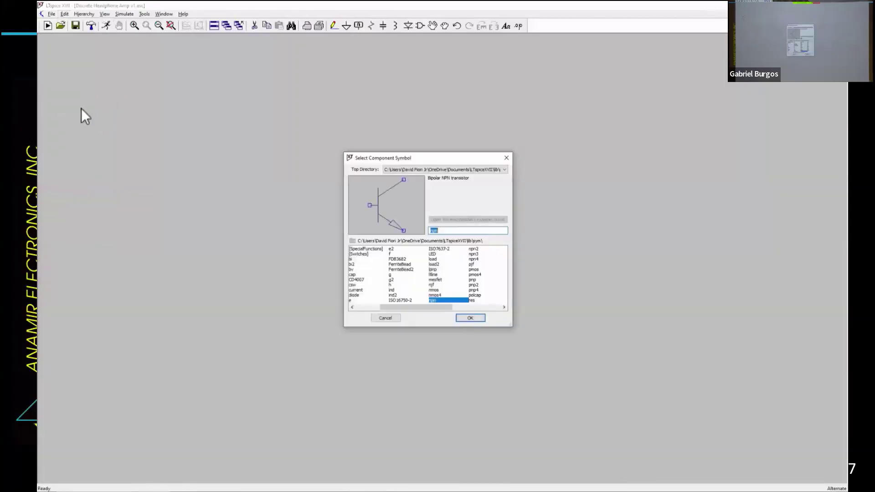
pyautogui.click(437, 300)
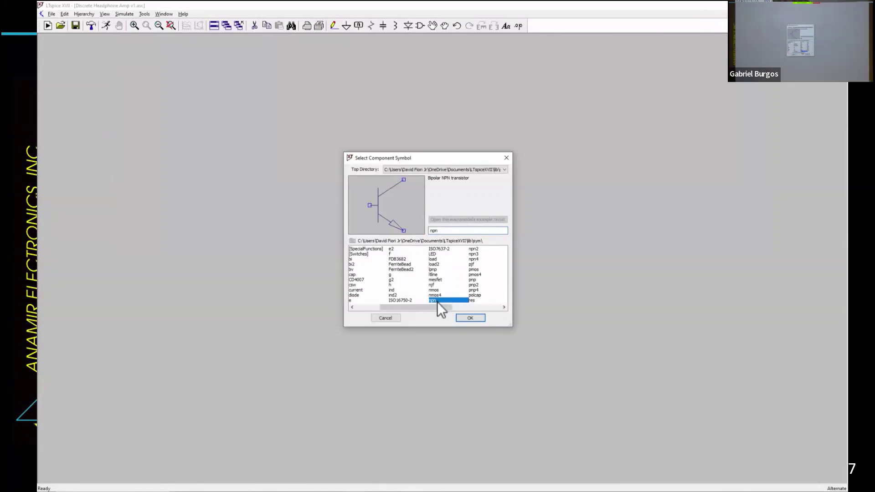
pyautogui.click(471, 318)
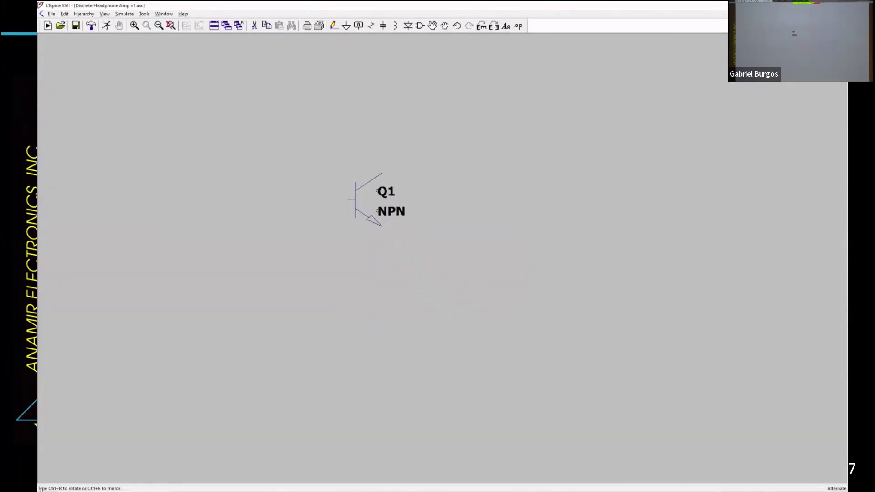
pyautogui.click(371, 200)
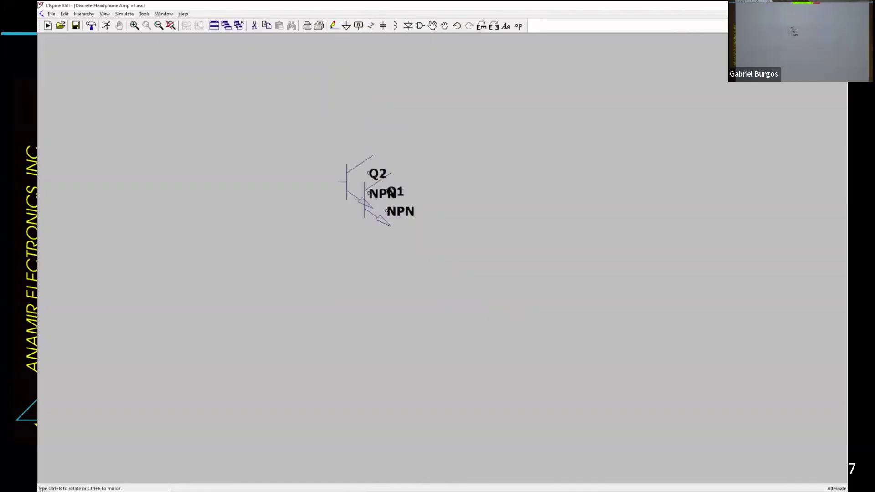
# Step: Place a resistor below Q1's emitter and a ground symbol beneath that resistor
pyautogui.press('r')
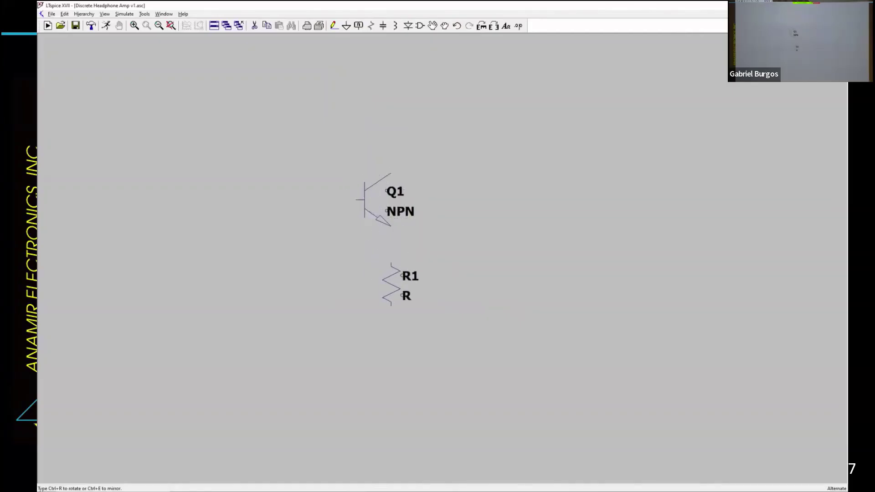
pyautogui.click(391, 285)
pyautogui.press('g')
pyautogui.click(391, 352)
# Step: Place three more resistors: one below and one above Q1's base side, and one above Q1's collector
pyautogui.press('r')
pyautogui.click(320, 276)
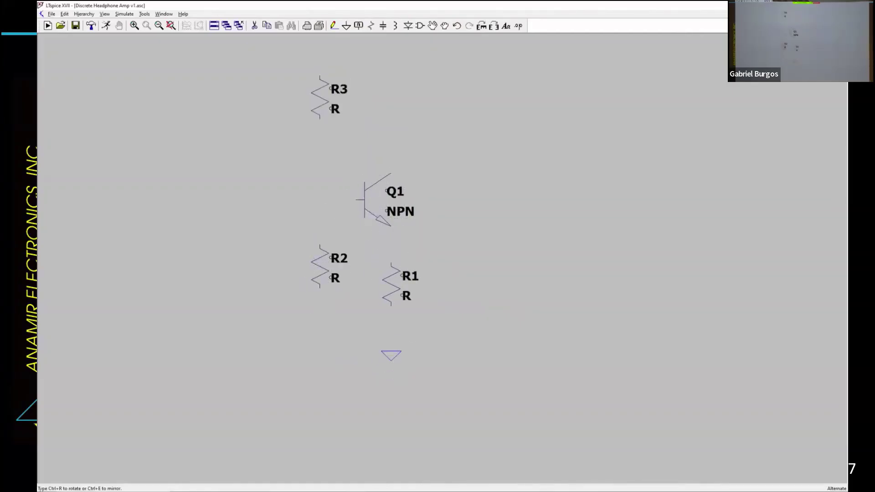
pyautogui.click(320, 118)
pyautogui.scroll(-2, 378, 146)
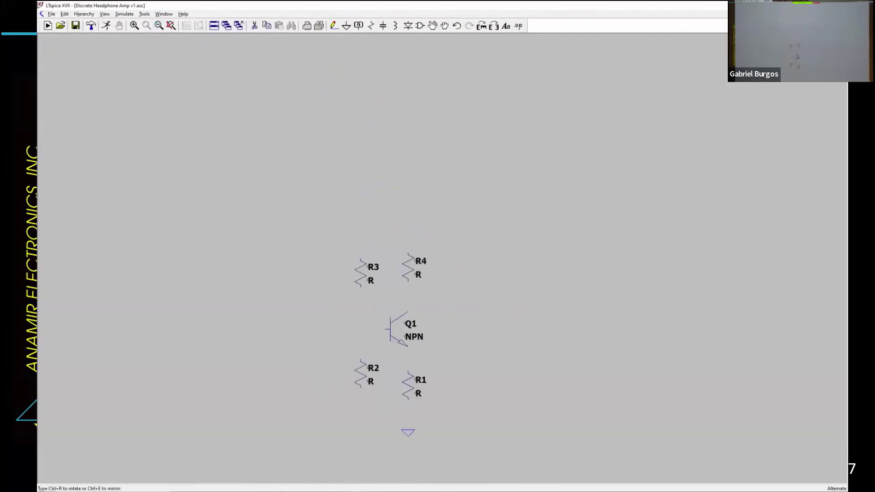
pyautogui.click(408, 248)
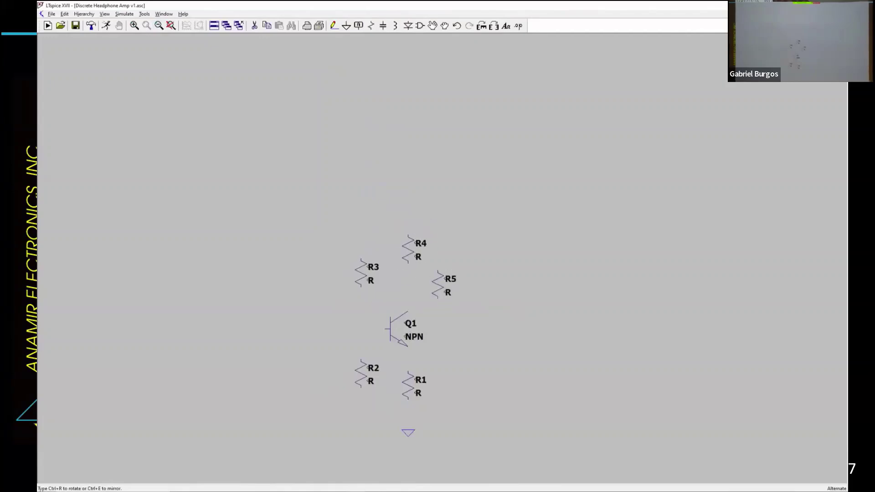
# Step: Place two more NPN transistors to the right of Q1, the nearer one slightly higher and the farther one level with Q1
pyautogui.press('Escape')
pyautogui.press('Delete')
pyautogui.press('F2')
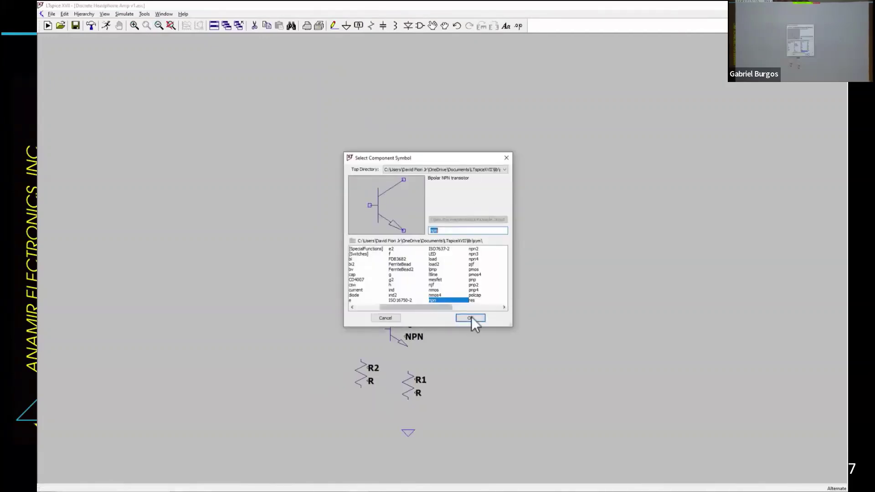
pyautogui.click(470, 322)
pyautogui.click(475, 282)
pyautogui.click(540, 329)
# Step: Place one resistor below Q2 and another below Q3, both level with R1
pyautogui.press('r')
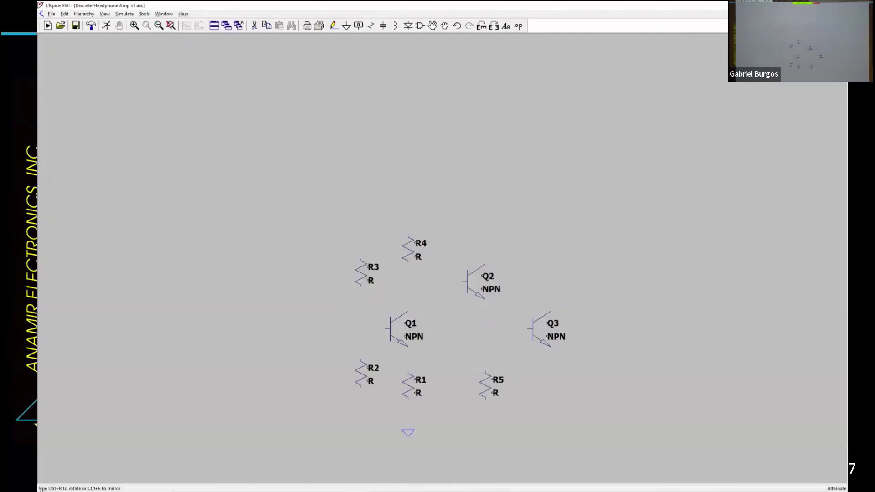
pyautogui.click(491, 385)
pyautogui.click(557, 385)
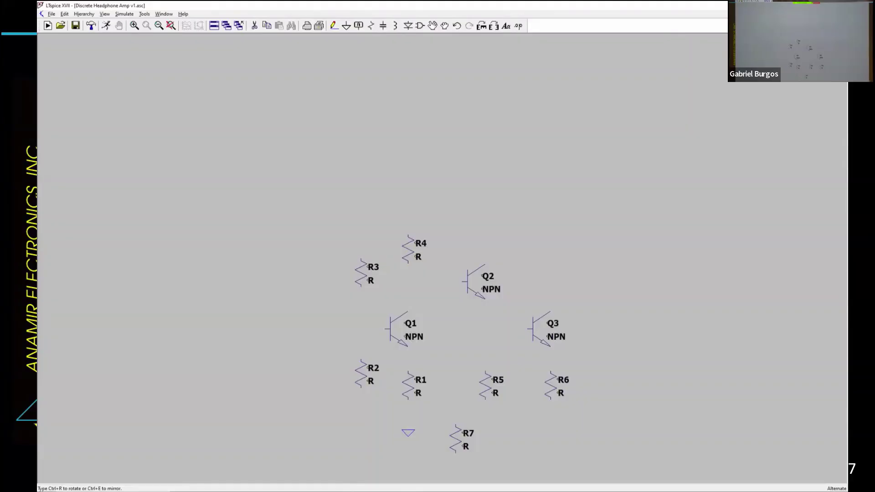
pyautogui.click(64, 14)
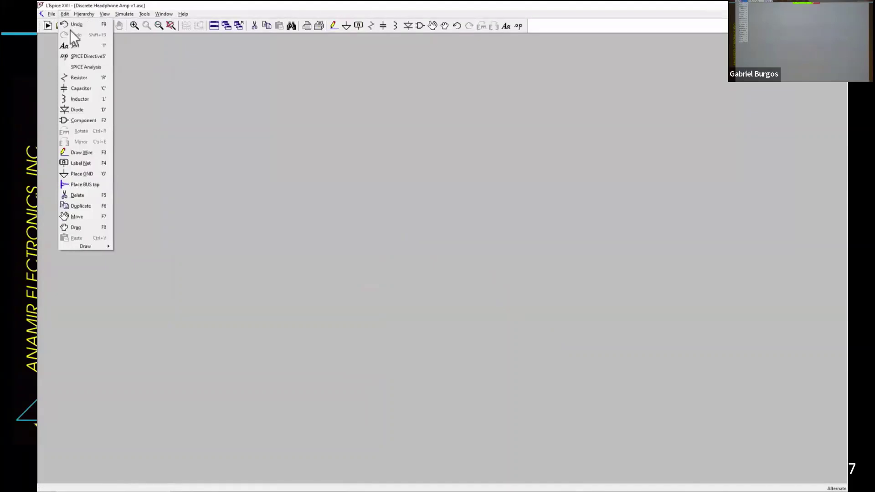
pyautogui.click(89, 121)
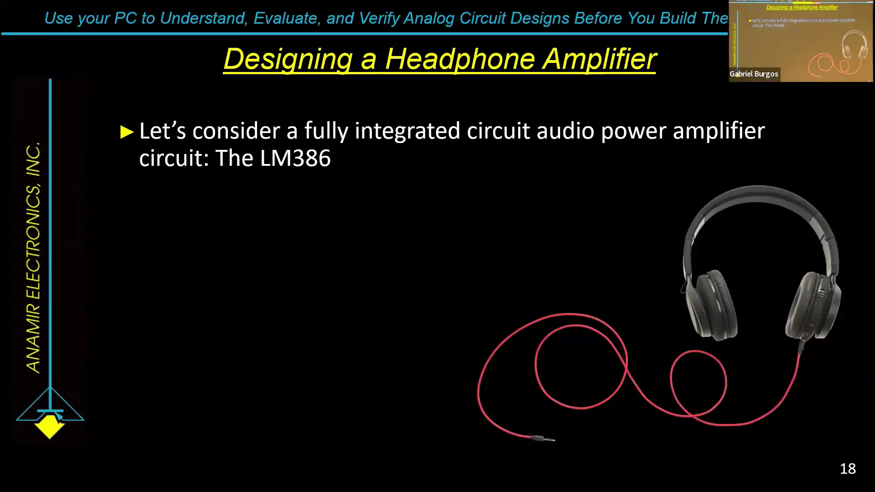
pyautogui.press('Right')
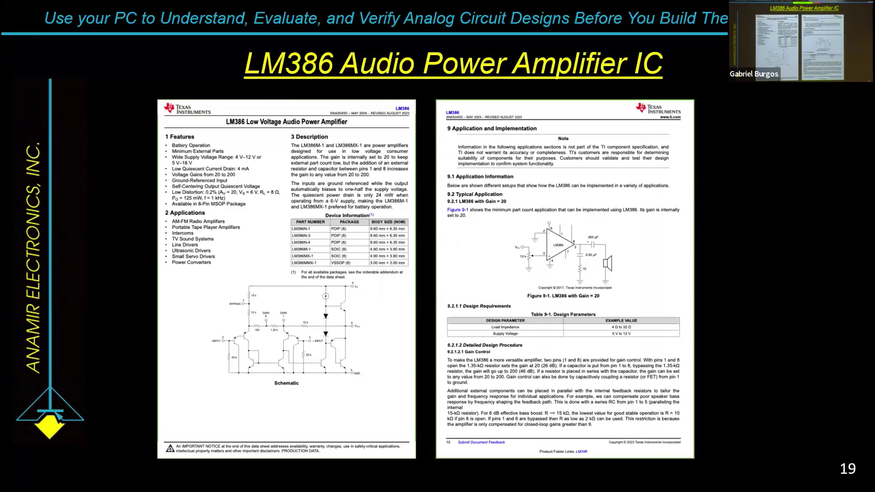
pyautogui.press('Right')
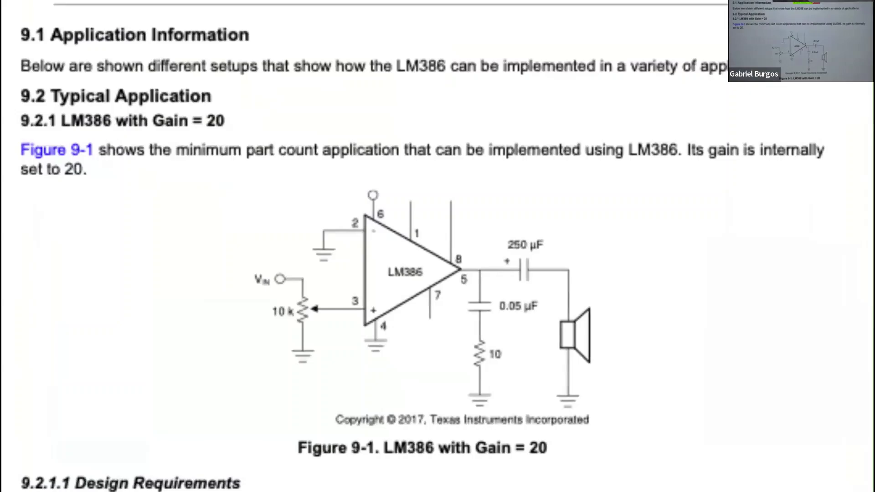
pyautogui.press('Right')
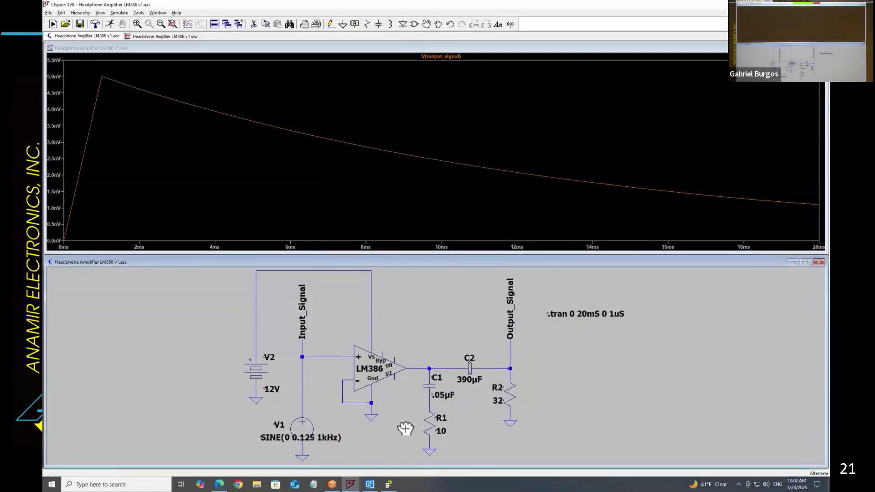
# Step: Move V1's value text clear of the source symbol and add the SPICE directive .Four 1k V(Output_Signal) below the .tran directive
pyautogui.moveTo(288, 438); pyautogui.dragTo(232, 438)
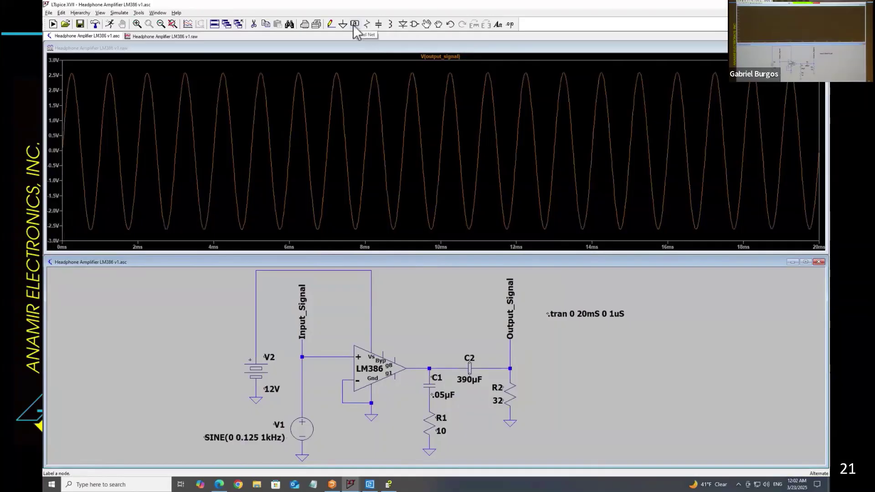
pyautogui.click(511, 27)
pyautogui.write('Four ')
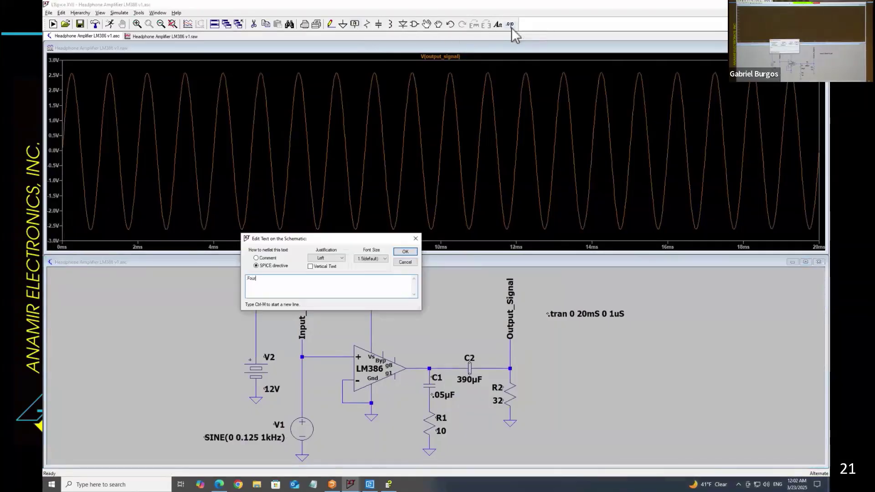
pyautogui.write('1k V(Output_S')
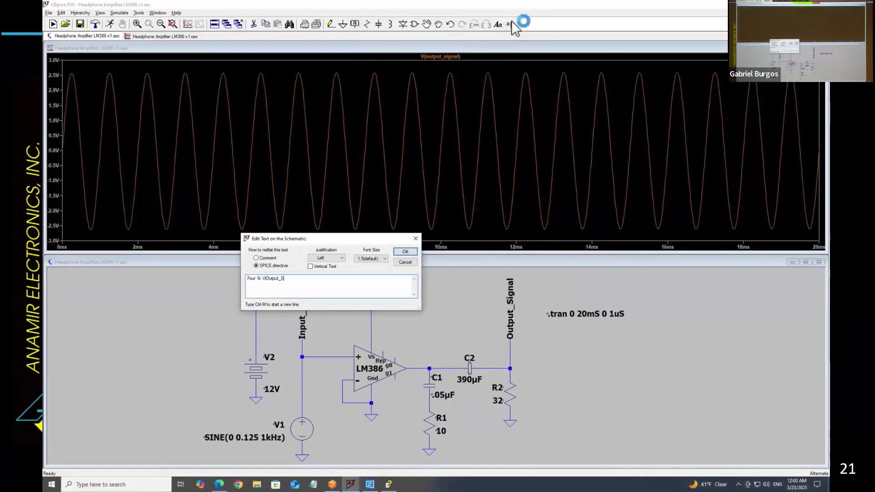
pyautogui.write('ignal)')
pyautogui.click(405, 251)
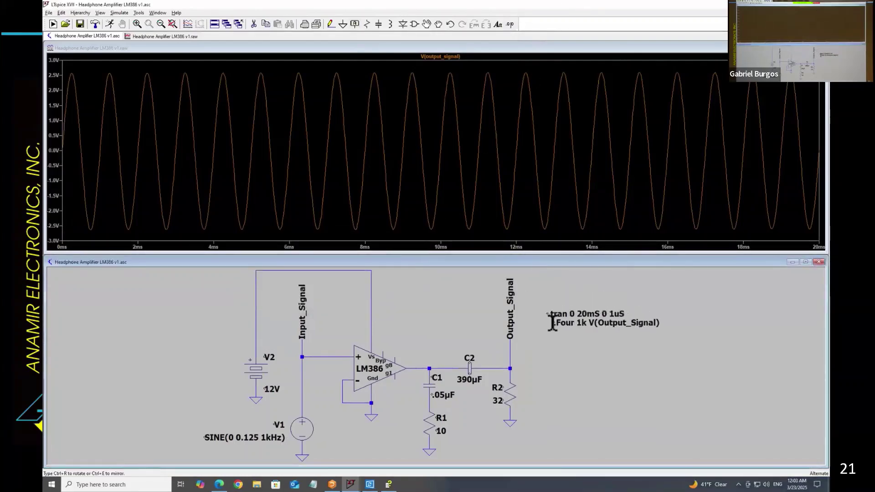
pyautogui.click(547, 328)
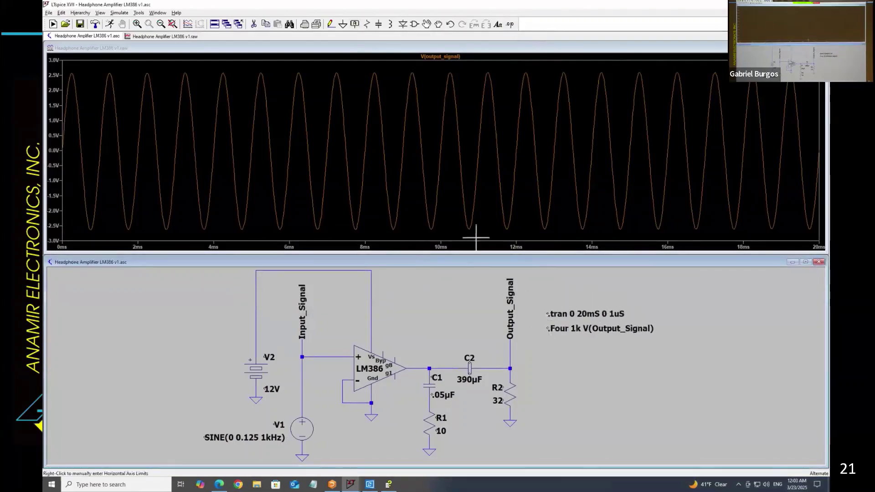
# Step: Run the simulation and check the output's Fourier components and total harmonic distortion in the SPICE error log
pyautogui.click(110, 26)
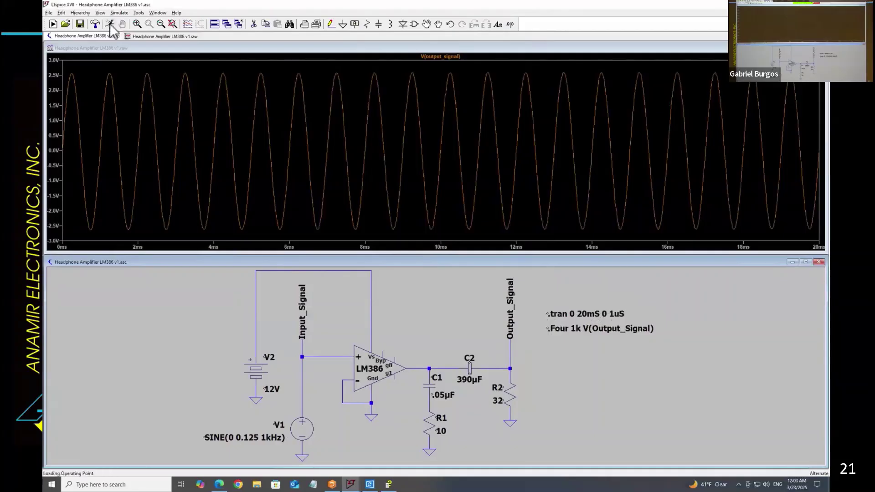
pyautogui.click(100, 13)
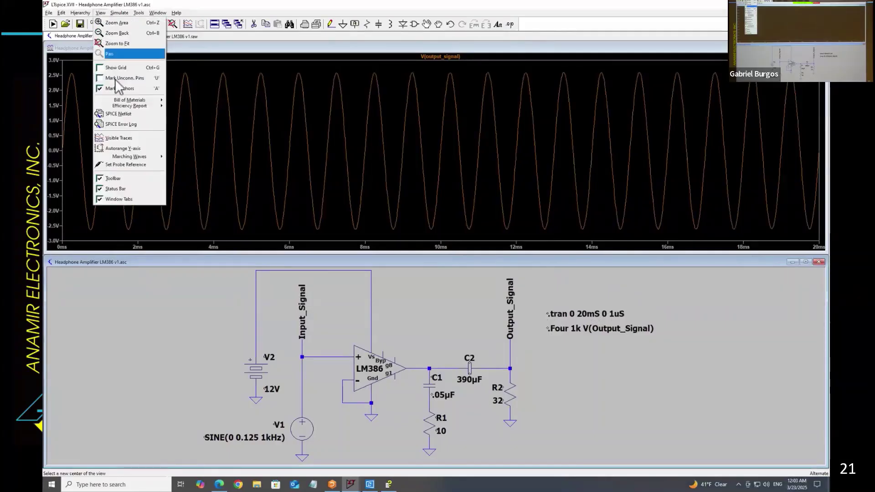
pyautogui.click(124, 124)
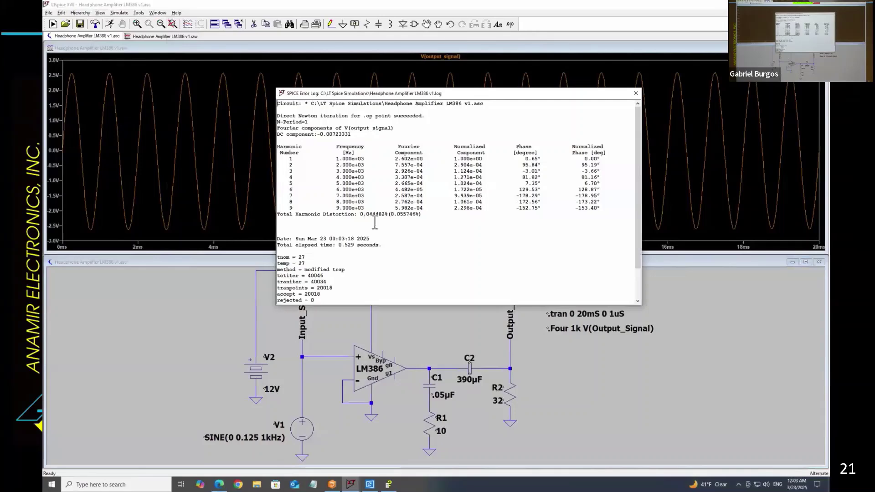
pyautogui.click(635, 93)
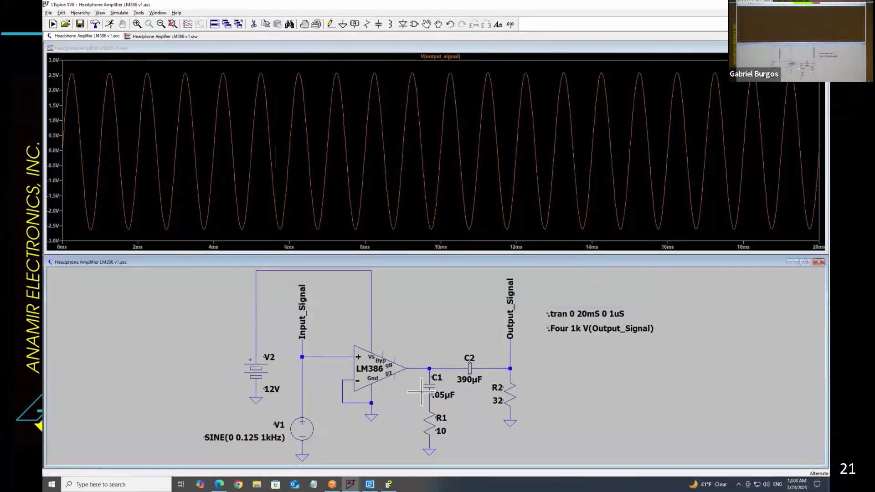
# Step: Replace the fixed amplitude of source V1 with a parameter so its value reads SINE(0 {Amplitude} 1kHz)
pyautogui.rightClick(247, 438)
pyautogui.doubleClick(389, 250)
pyautogui.press('BackSpace')
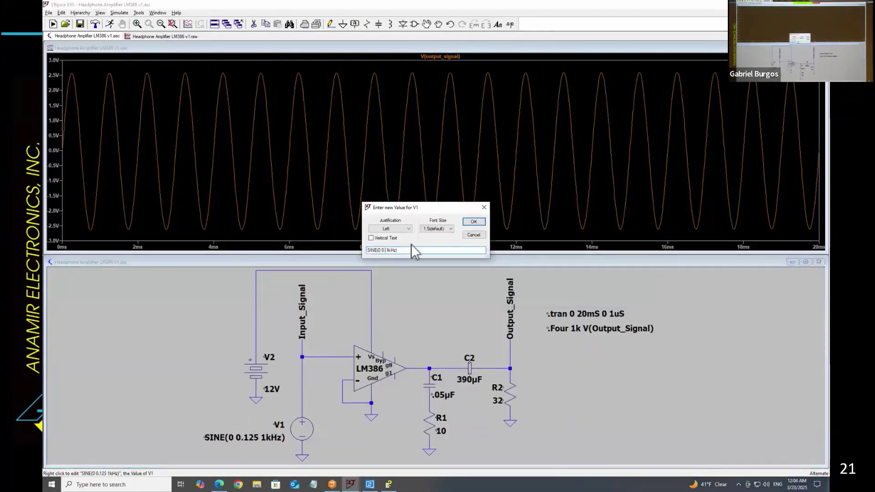
pyautogui.write('{Amplitude}')
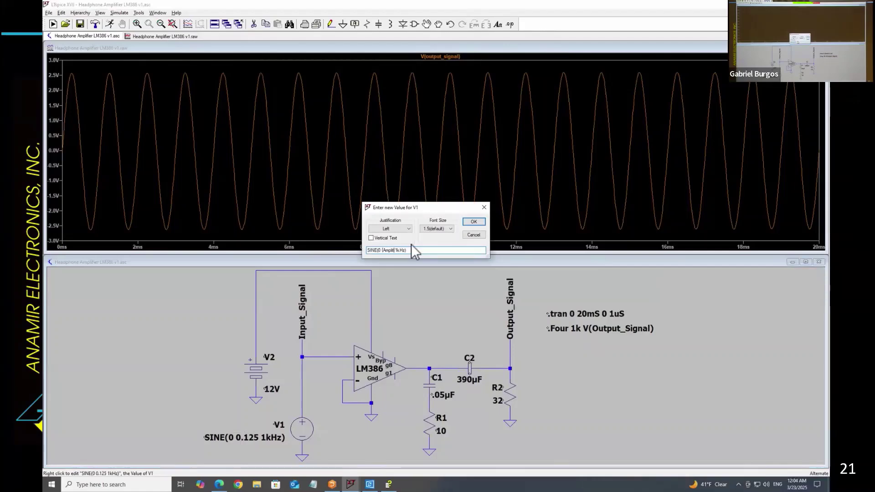
pyautogui.click(471, 223)
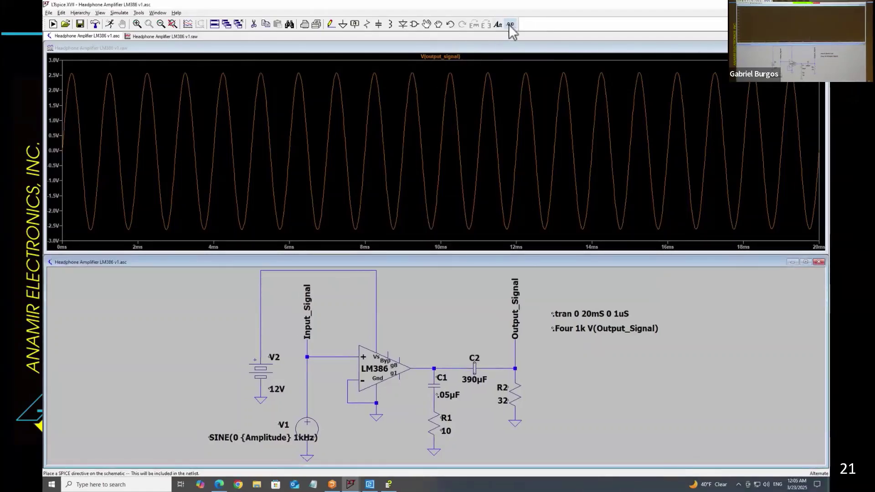
# Step: Add the SPICE directive .Step Param Amplitude 0.125 0.5 0.125 below the .Four directive and run the stepped simulation
pyautogui.click(509, 24)
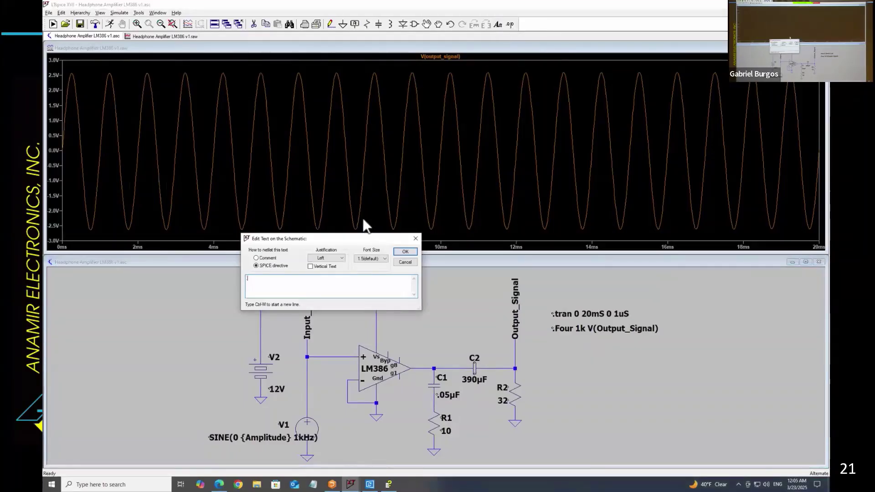
pyautogui.write('.ste')
pyautogui.write('p Param Amp')
pyautogui.write('litude L')
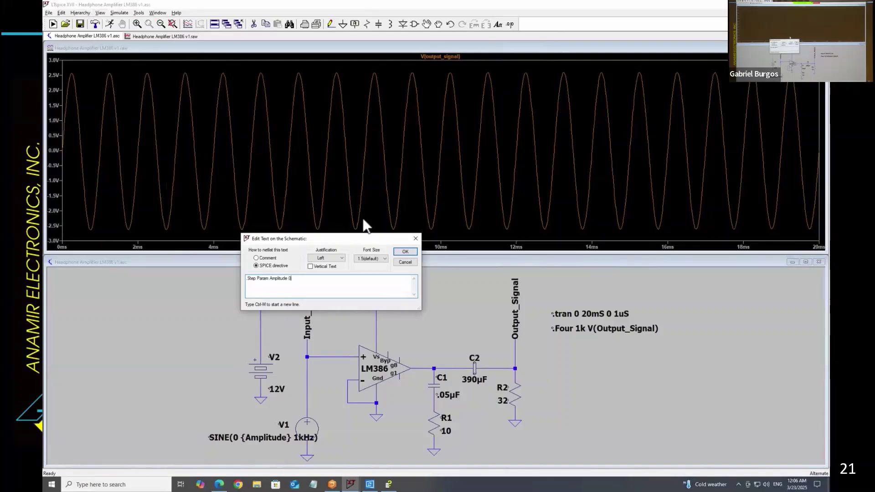
pyautogui.write('.125 0.5 0.125')
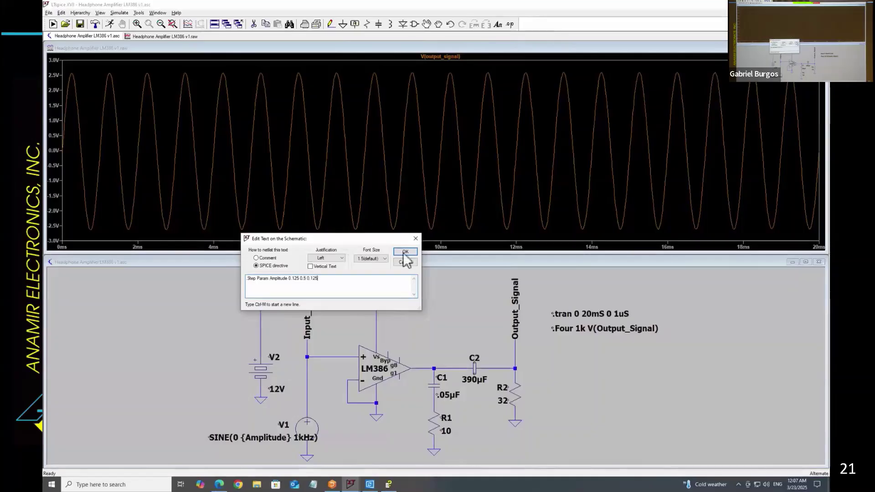
pyautogui.click(404, 253)
pyautogui.moveTo(551, 323); pyautogui.dragTo(552, 344)
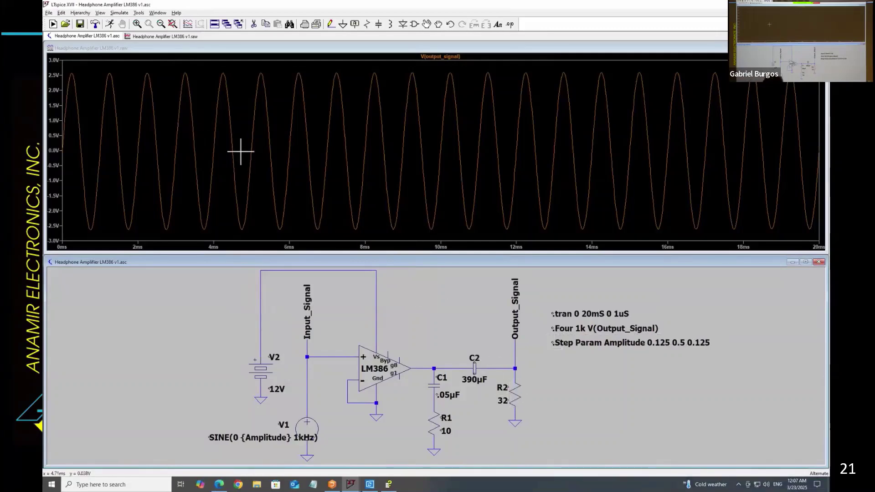
pyautogui.click(109, 25)
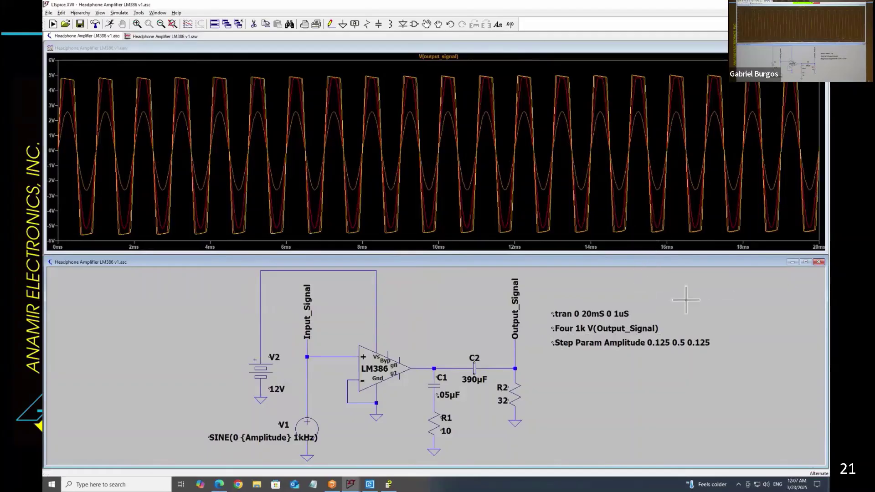
# Step: Change the .step directive for Amplitude to a stop value of 0.25 and an increment of 0.025, and rerun the simulation
pyautogui.rightClick(663, 343)
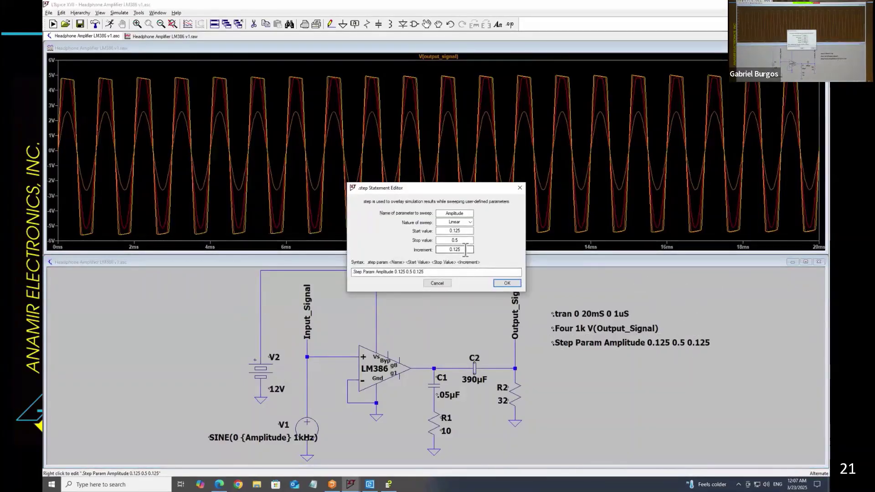
pyautogui.doubleClick(455, 240)
pyautogui.write('0.25')
pyautogui.click(465, 250)
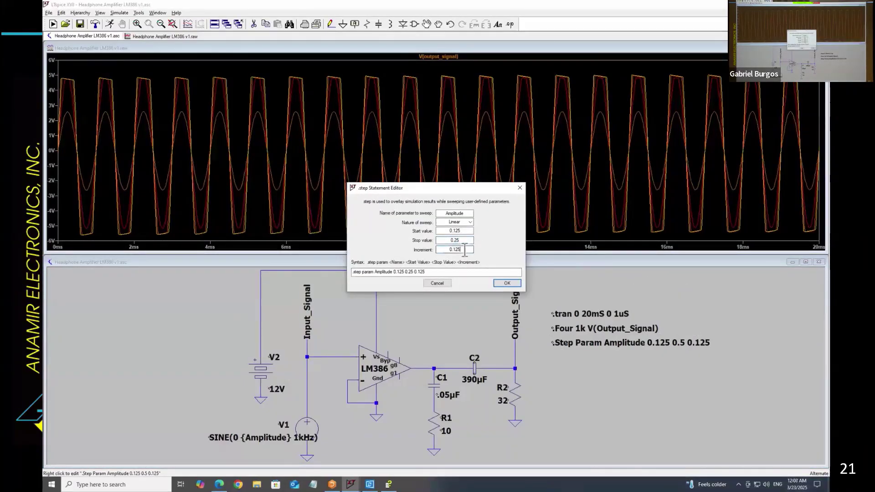
pyautogui.press('BackSpace')
pyautogui.press('BackSpace')
pyautogui.write('025')
pyautogui.press('Return')
pyautogui.click(53, 24)
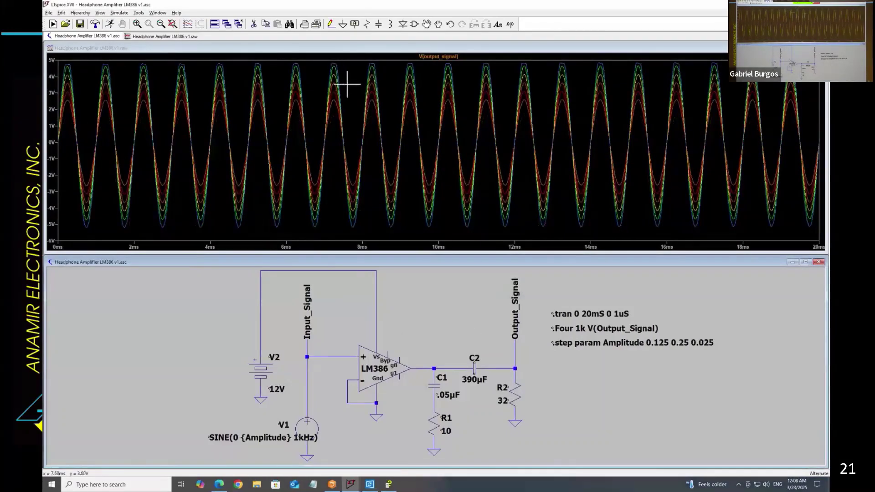
# Step: Show the step legend for the output waveforms to match each trace with its amplitude, and close it
pyautogui.rightClick(501, 101)
pyautogui.moveTo(529, 127)
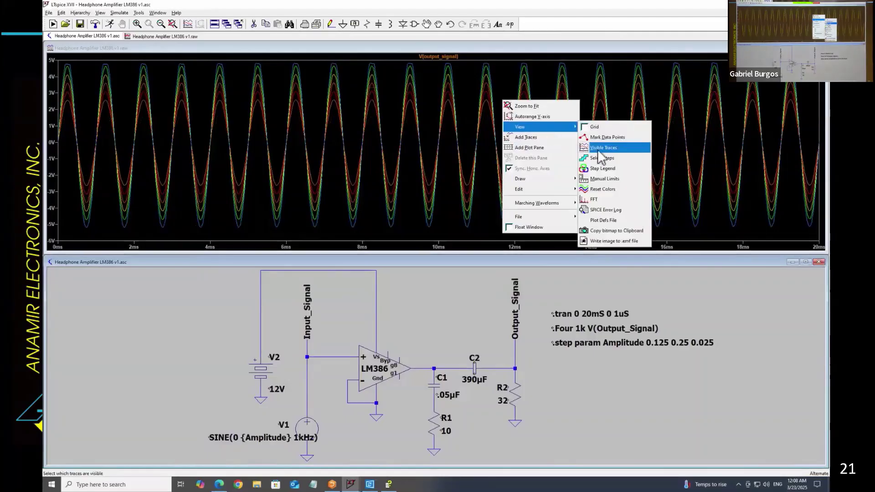
pyautogui.click(606, 173)
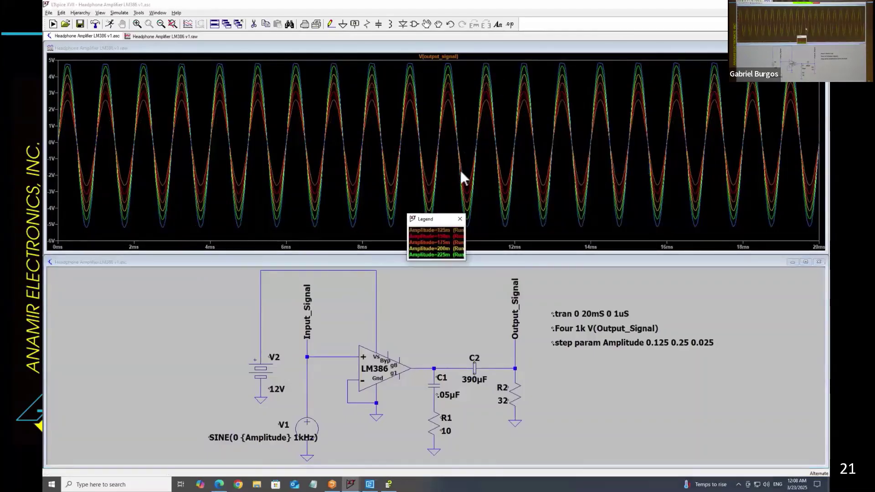
pyautogui.click(459, 219)
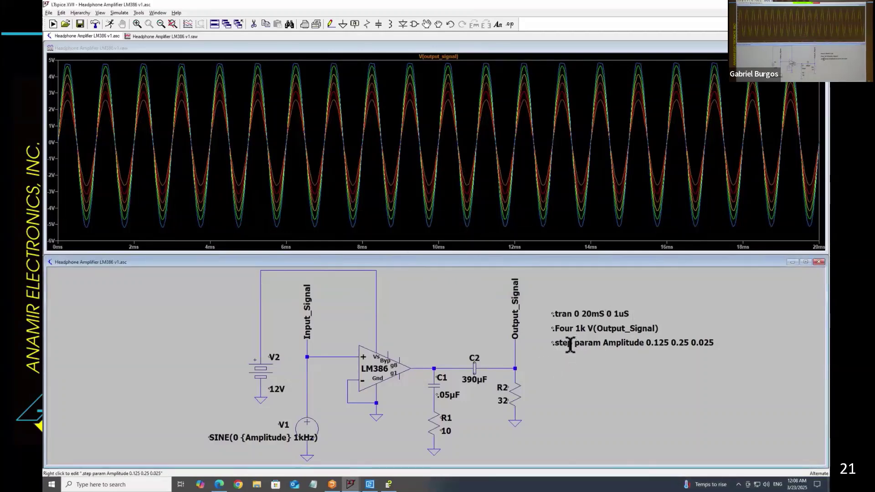
# Step: Turn the .tran 0 20mS 0 1uS directive on the schematic into a comment
pyautogui.rightClick(564, 314)
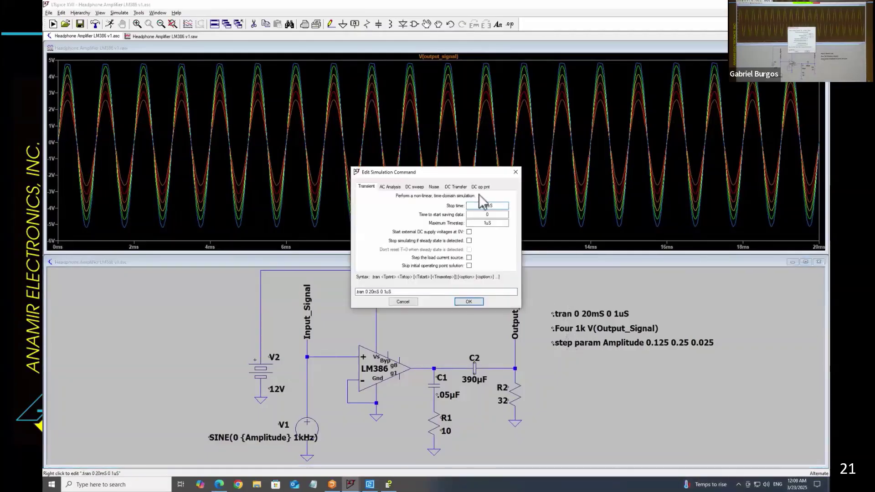
pyautogui.click(403, 301)
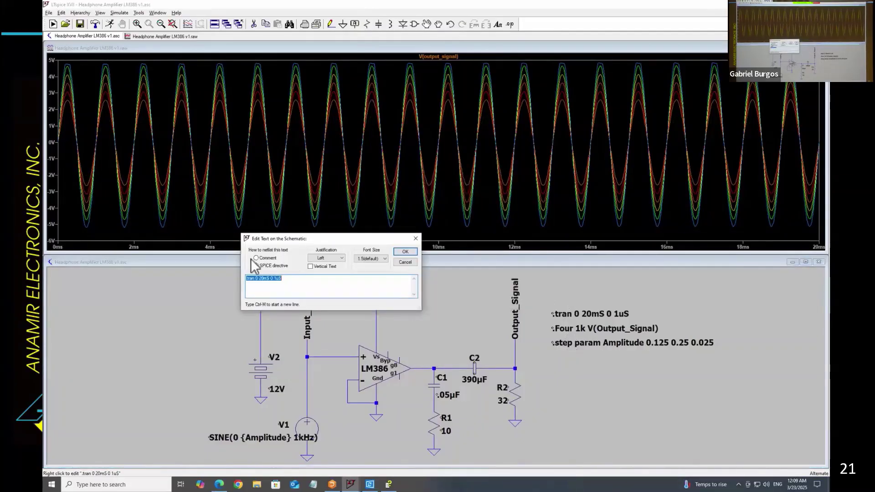
pyautogui.click(256, 257)
pyautogui.click(405, 252)
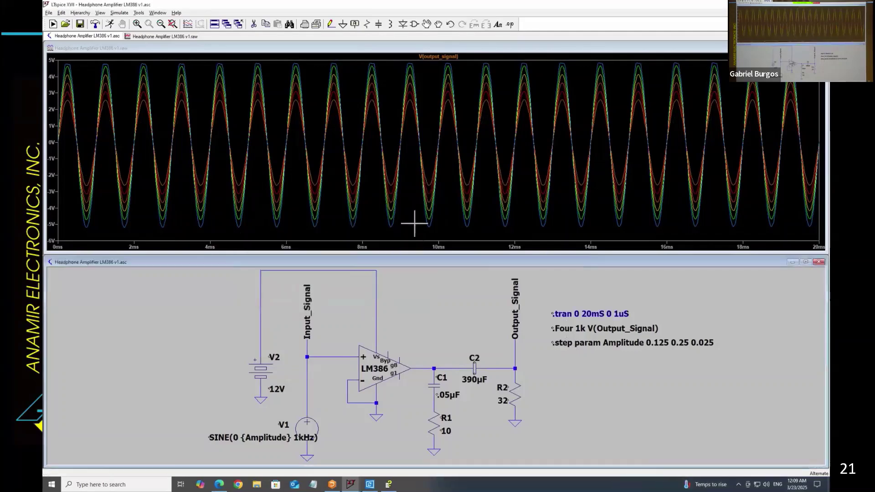
# Step: Set up an AC analysis as the simulation command, with a decade sweep and 100 points per decade
pyautogui.click(119, 13)
pyautogui.click(137, 86)
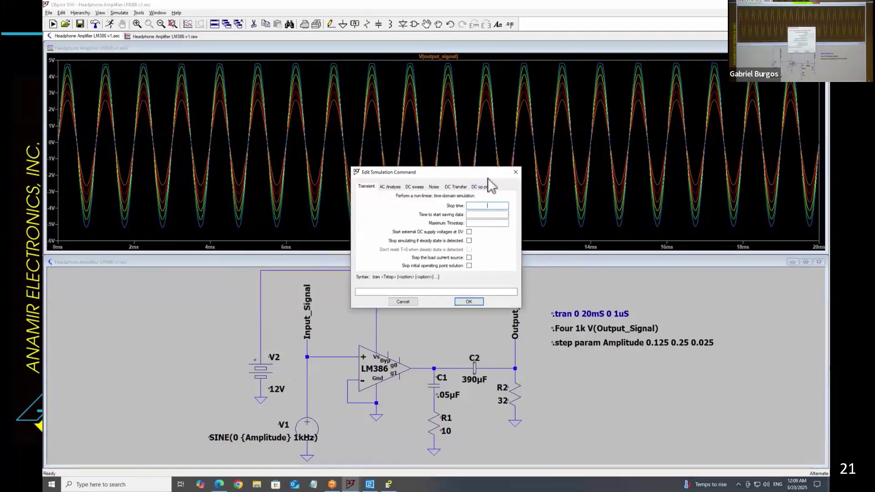
pyautogui.click(390, 186)
pyautogui.click(475, 221)
pyautogui.click(460, 233)
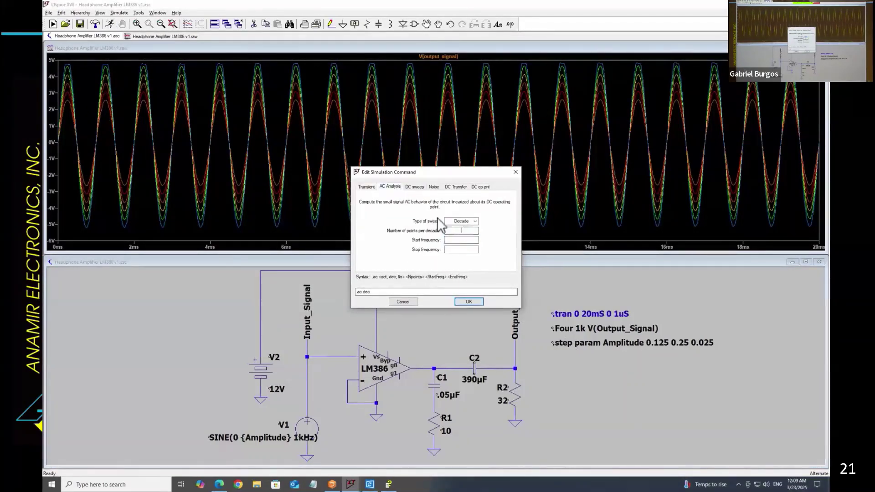
pyautogui.write('100')
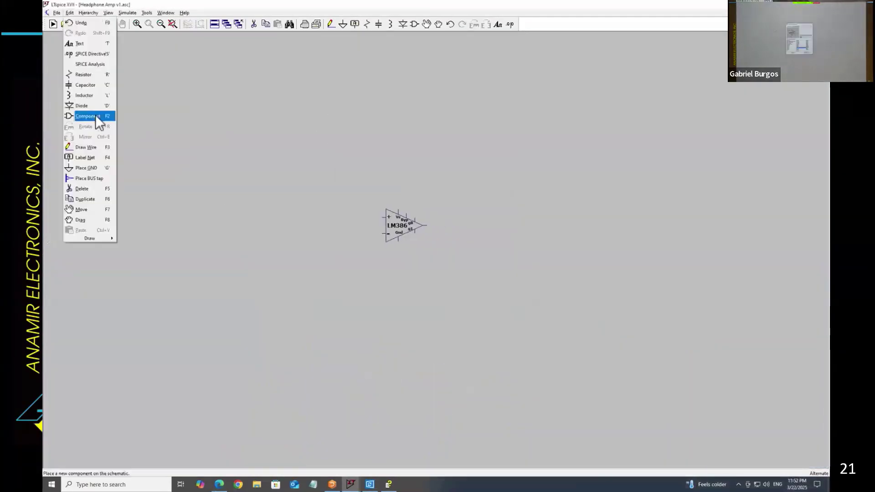
# Step: Place the parts around the LM386: source V1, C1 and R1 to ground, output capacitor C2, grounded load resistor R2 and battery V2
pyautogui.click(95, 114)
pyautogui.press('r')
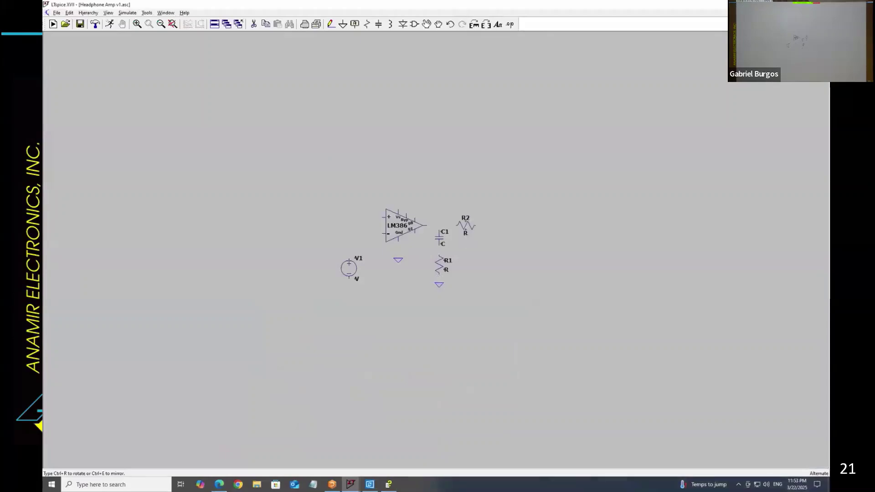
pyautogui.press('c')
pyautogui.click(467, 225)
pyautogui.press('r')
pyautogui.click(496, 245)
pyautogui.press('g')
pyautogui.click(496, 262)
pyautogui.press('F2')
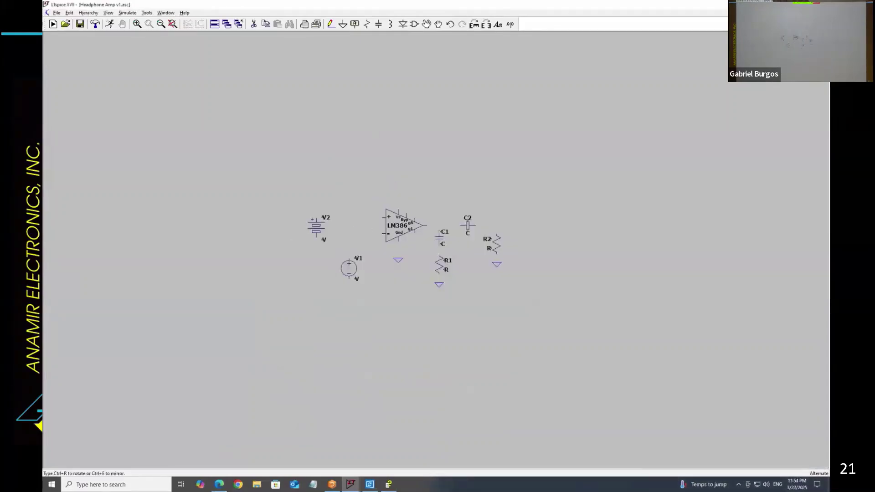
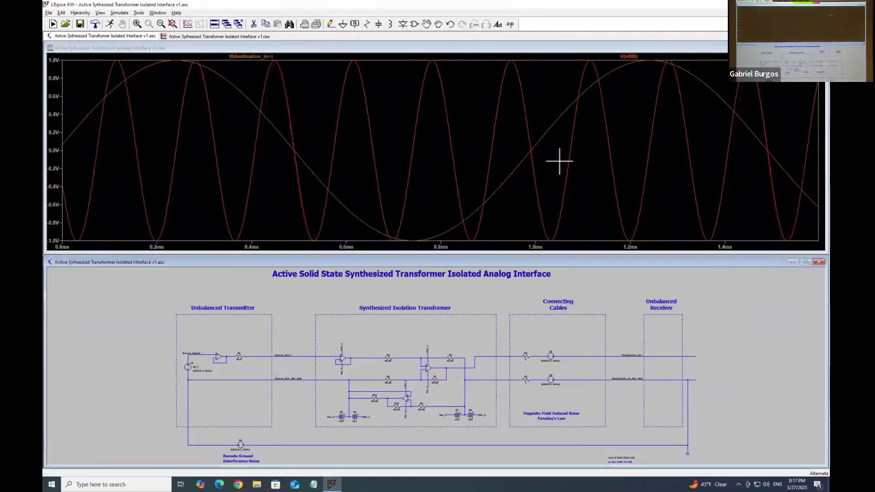
# Step: Remove the second trace from the waveform plot, keeping only V(destination_in+)
pyautogui.rightClick(638, 56)
pyautogui.click(456, 264)
# Step: Edit the sine amplitude of source V1 in the unbalanced transmitter and measure the average and RMS of V(destination_in+)
pyautogui.rightClick(188, 368)
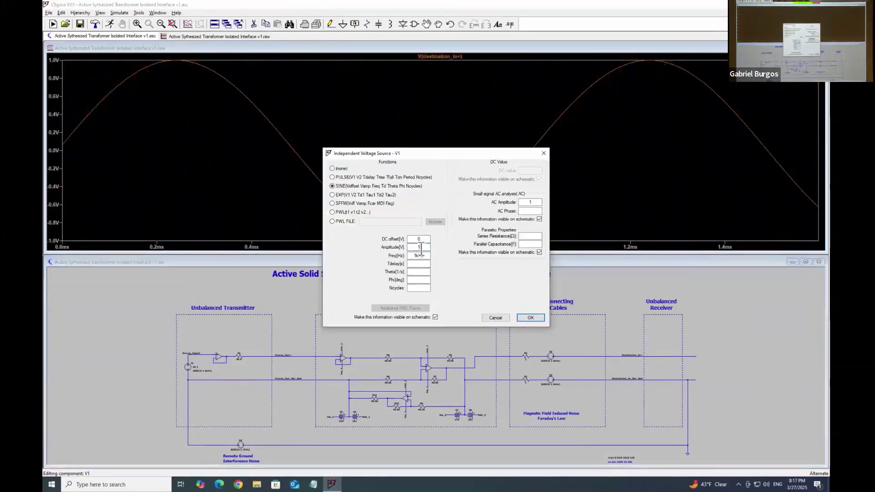
pyautogui.click(530, 317)
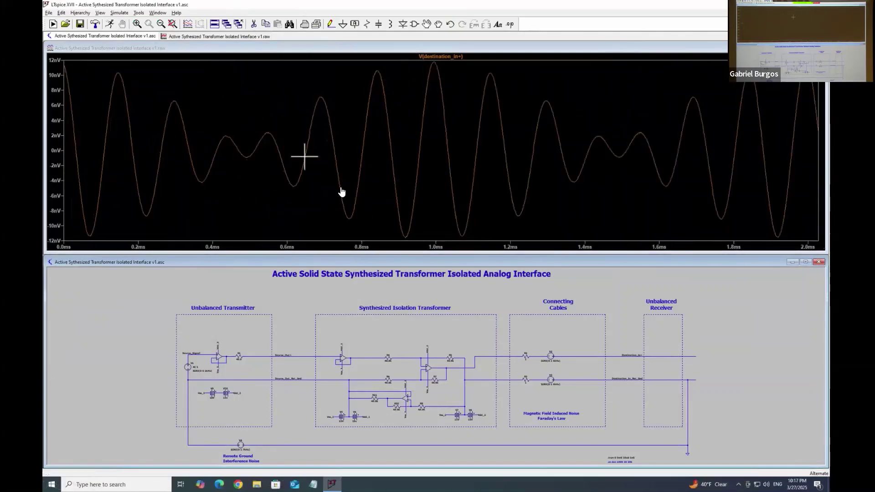
pyautogui.keyDown('ctrl'); pyautogui.click(440, 57); pyautogui.keyUp('ctrl')
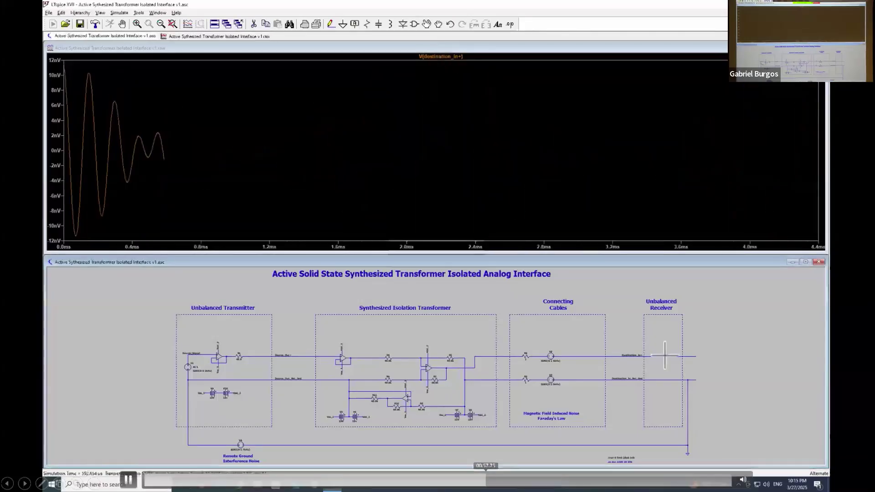
pyautogui.click(557, 480)
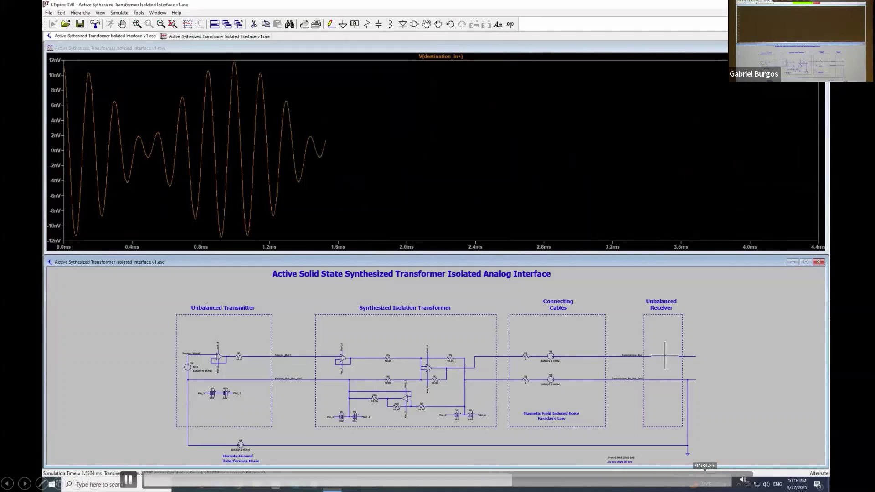
pyautogui.click(704, 481)
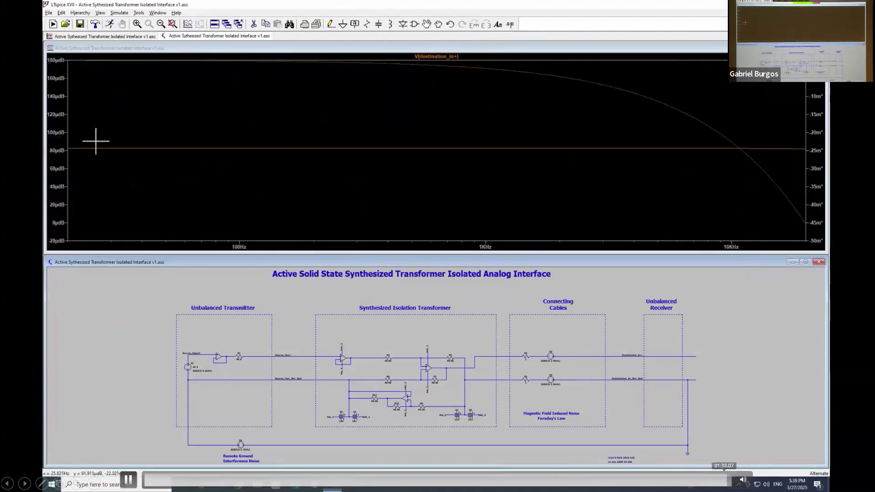
pyautogui.press('space')
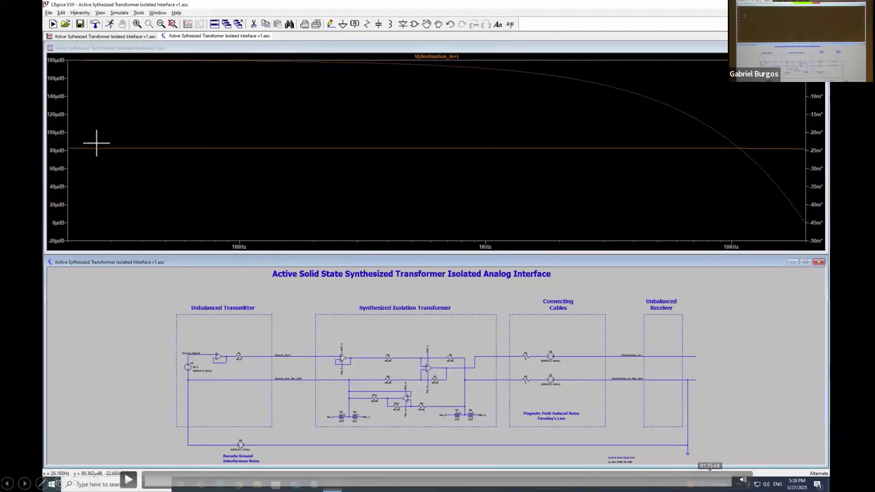
pyautogui.click(709, 481)
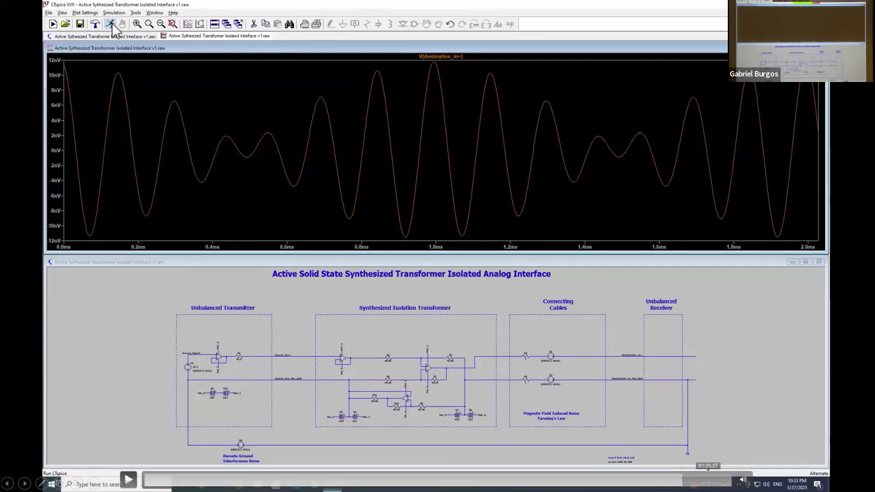
pyautogui.click(706, 475)
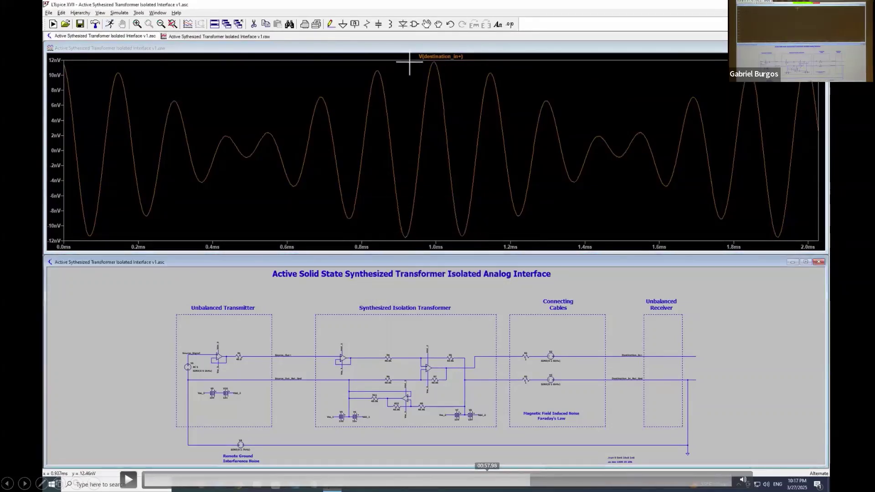
pyautogui.moveTo(487, 476)
pyautogui.mouseDown()
pyautogui.moveTo(284, 476)
pyautogui.moveTo(320, 476)
pyautogui.mouseUp()
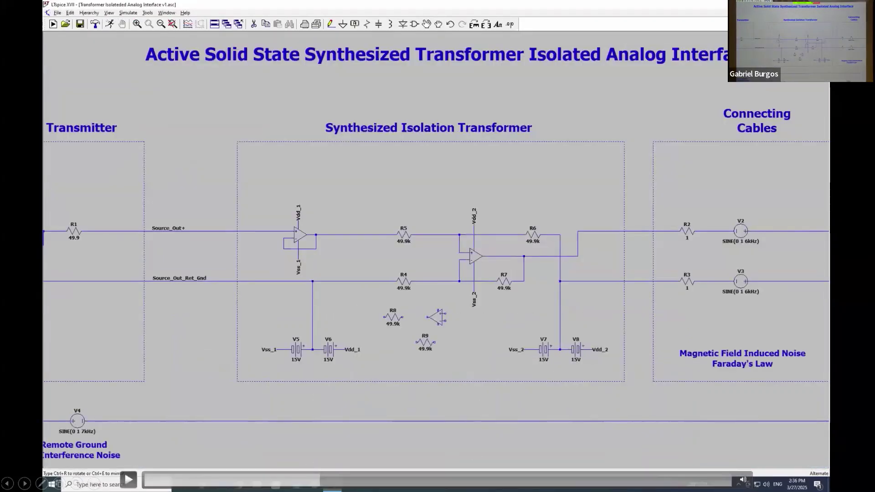
pyautogui.click(714, 476)
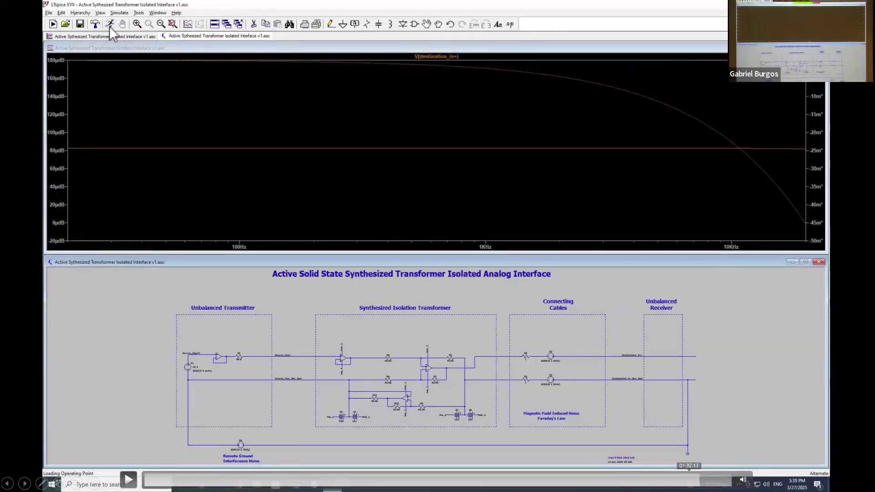
pyautogui.click(673, 476)
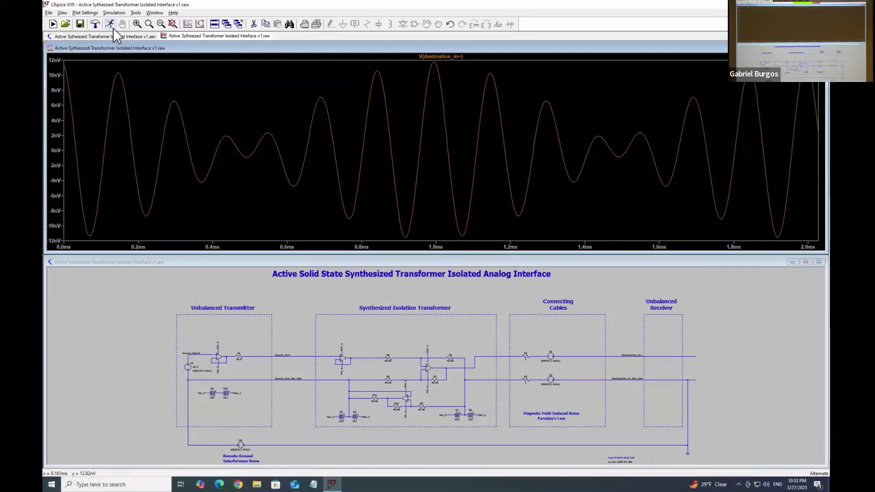
pyautogui.moveTo(271, 178)
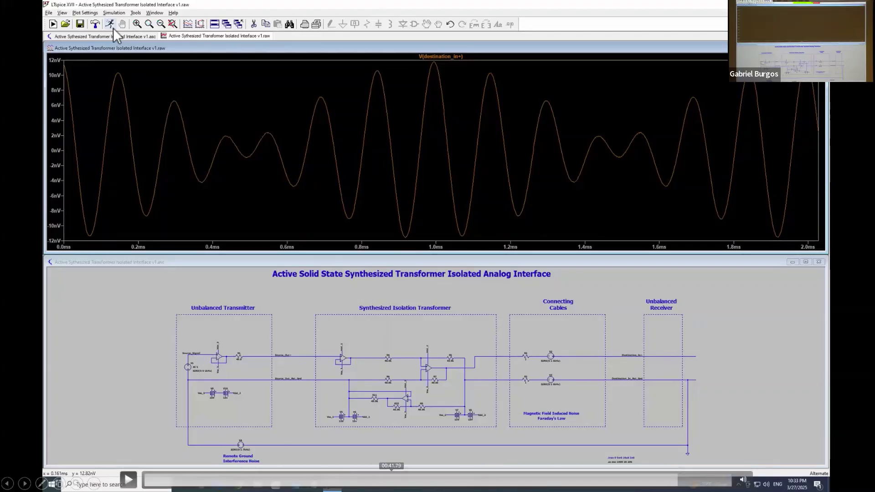
pyautogui.click(389, 475)
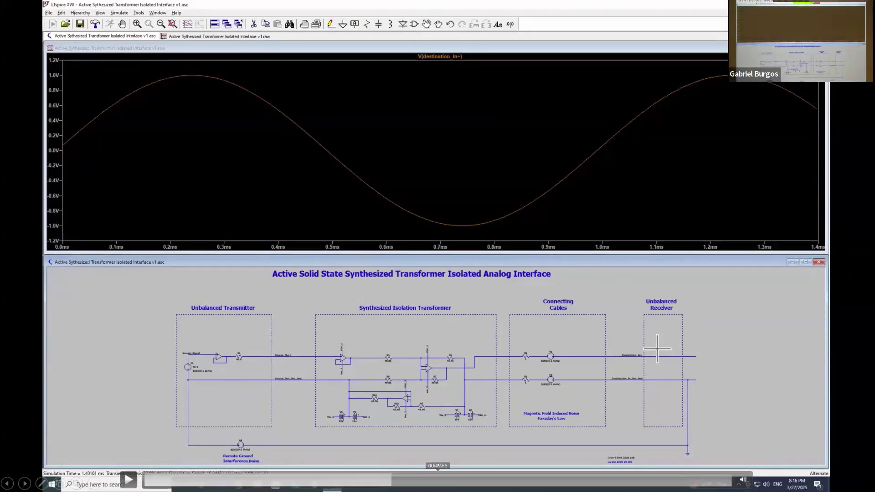
pyautogui.click(425, 480)
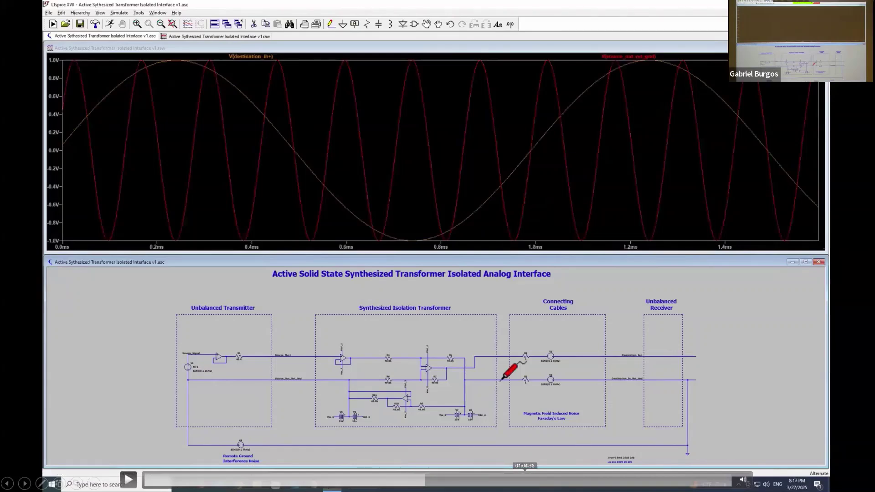
pyautogui.click(525, 479)
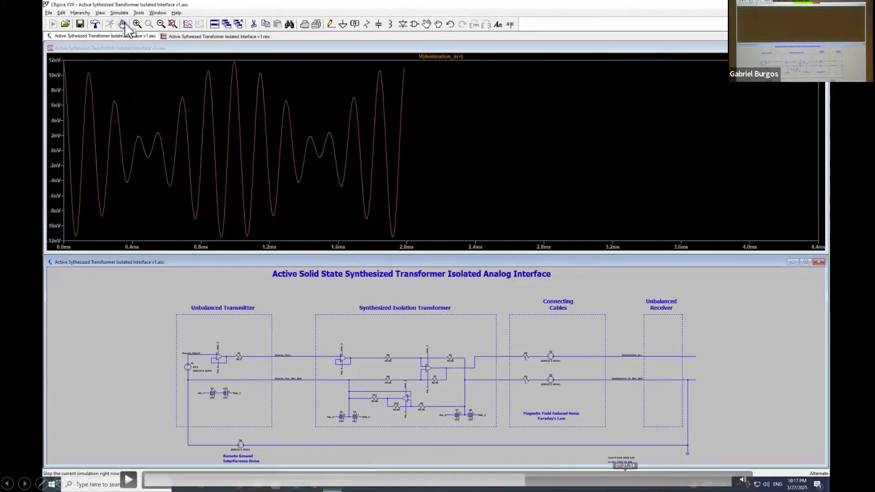
pyautogui.click(723, 479)
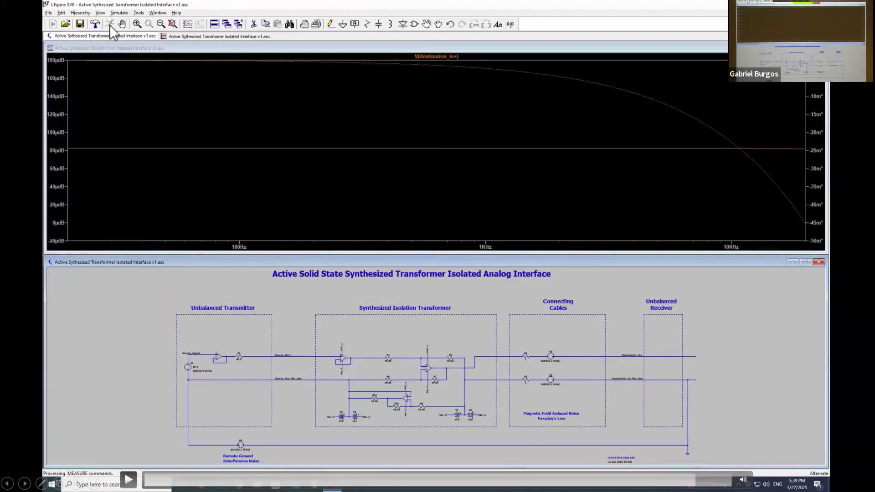
pyautogui.click(724, 479)
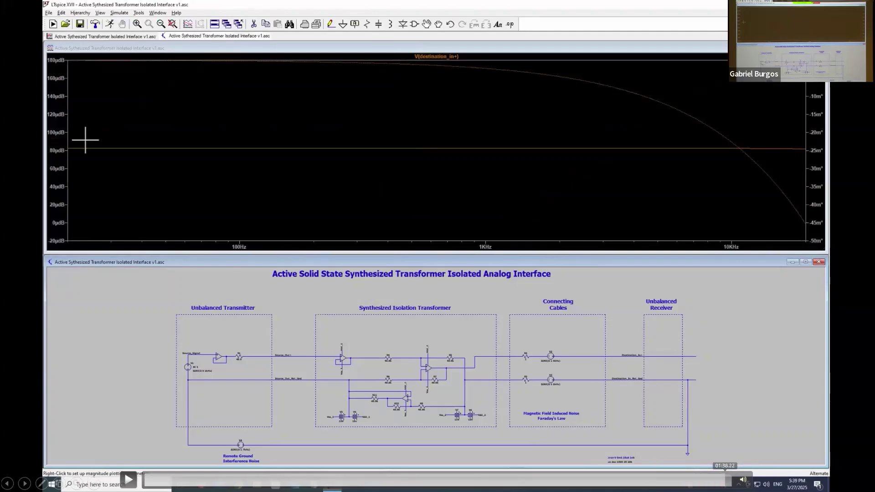
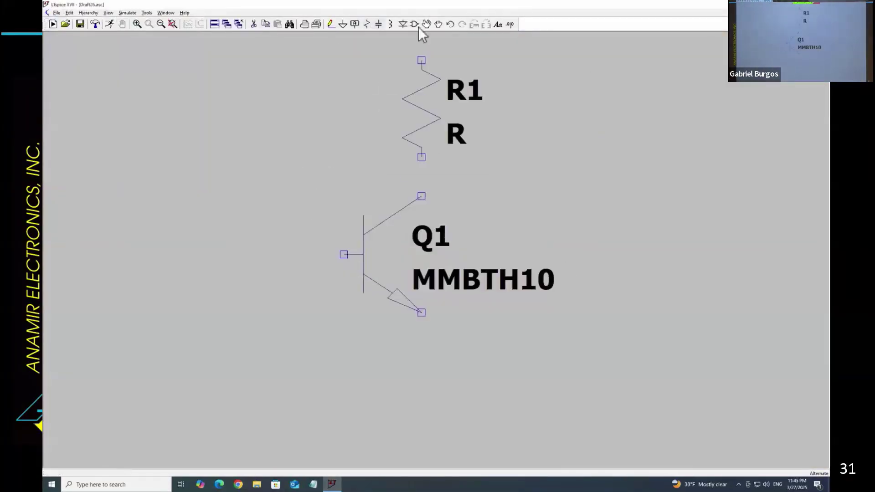
# Step: Place another resistor in the schematic containing R1 and transistor Q1
pyautogui.click(367, 24)
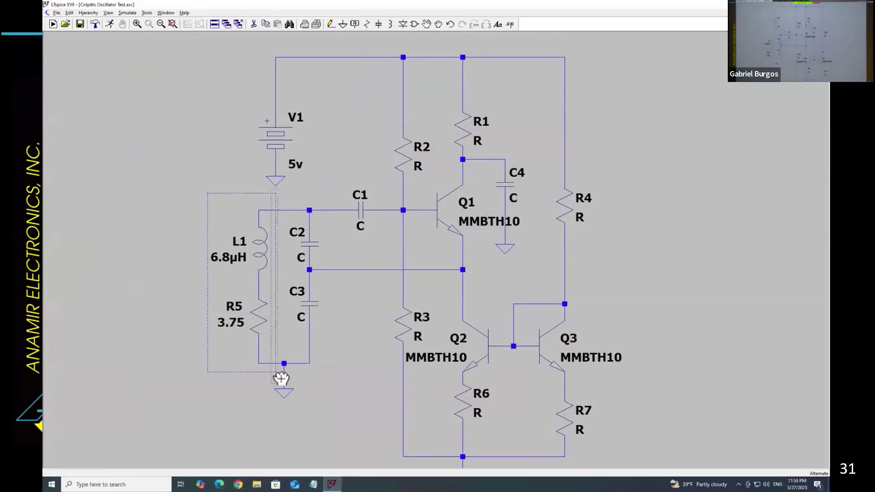
# Step: Move the LC tank's ground symbol in the Colpitts oscillator schematic directly below capacitor C3
pyautogui.moveTo(283, 379); pyautogui.dragTo(309, 378)
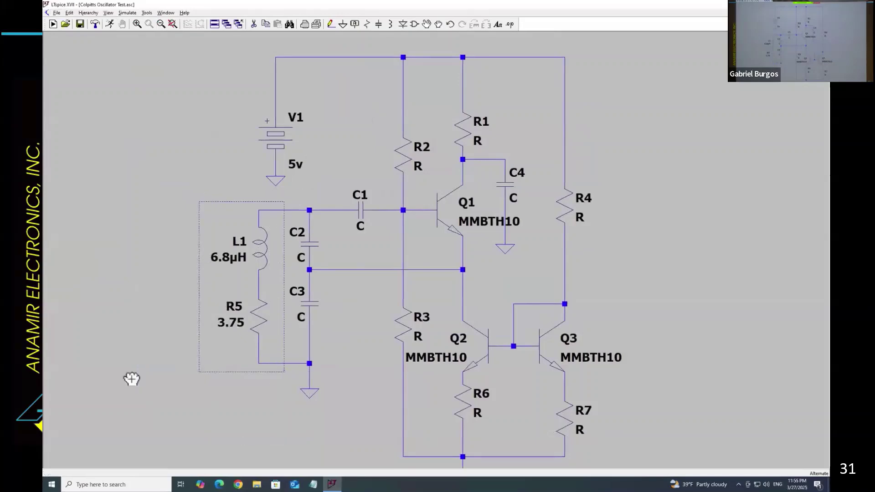
# Step: Add the comment "Actual Inductor Equivalent Circuit" beside the dashed box around L1 and R5
pyautogui.click(498, 24)
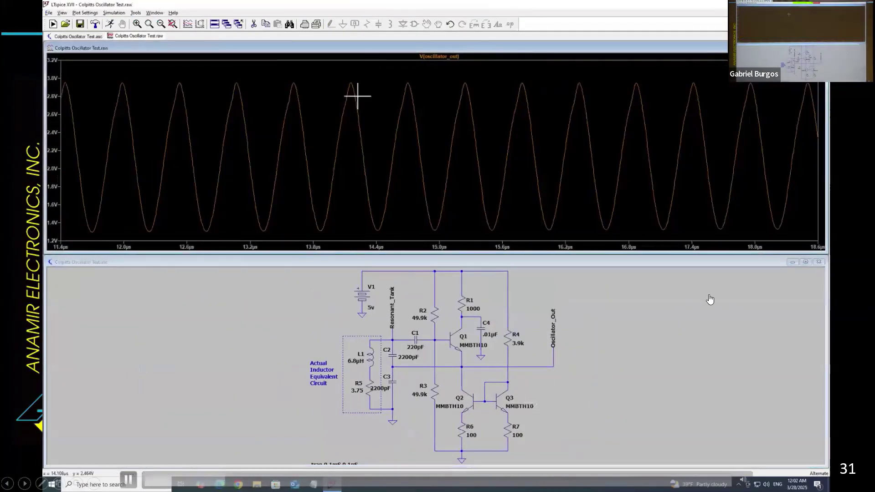
# Step: Add a plot pane to the waveform window and plot the Resonant_Tank node voltage in it
pyautogui.rightClick(370, 58)
pyautogui.click(397, 104)
pyautogui.click(392, 346)
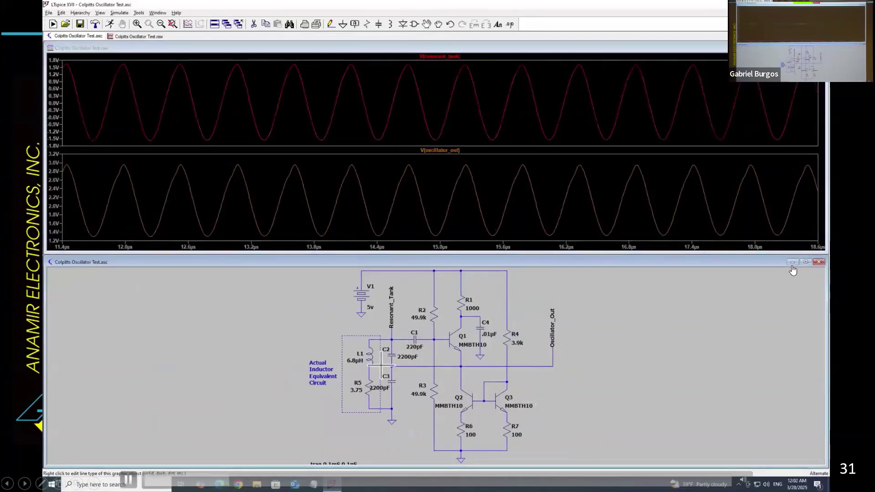
# Step: Add another plot pane and plot the emitter and collector currents of transistor Q1 in it
pyautogui.rightClick(475, 120)
pyautogui.click(476, 217)
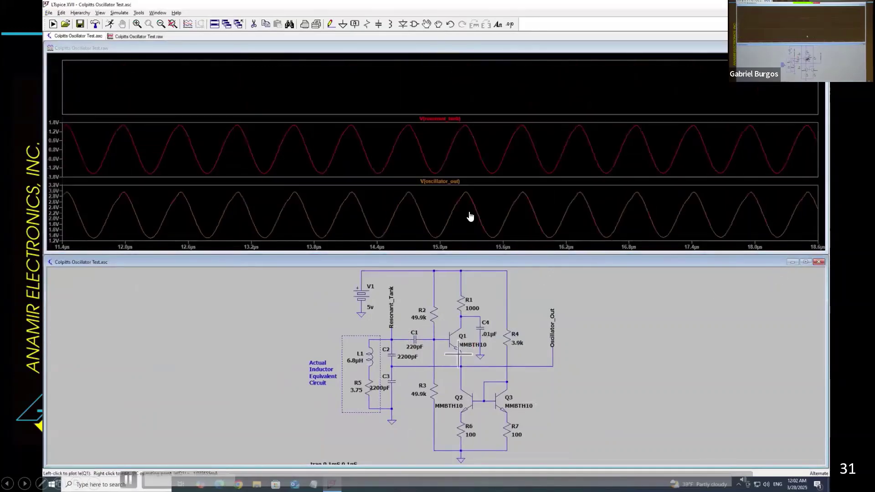
pyautogui.click(455, 362)
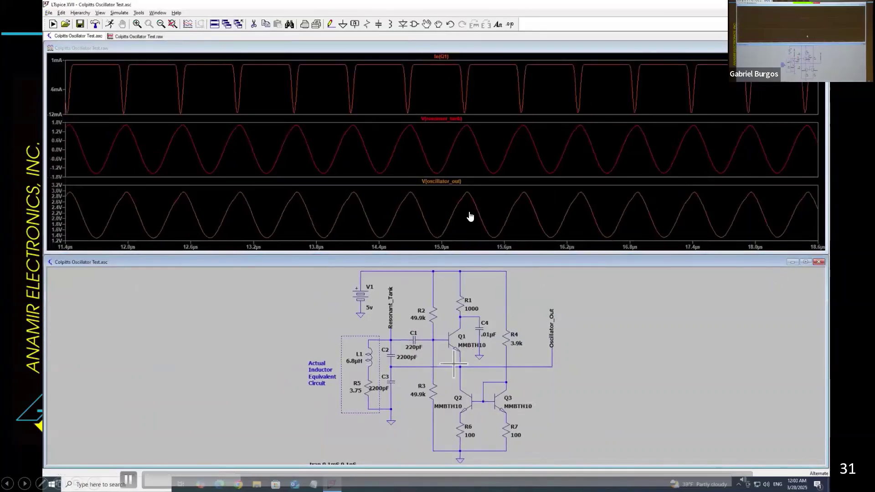
pyautogui.click(459, 331)
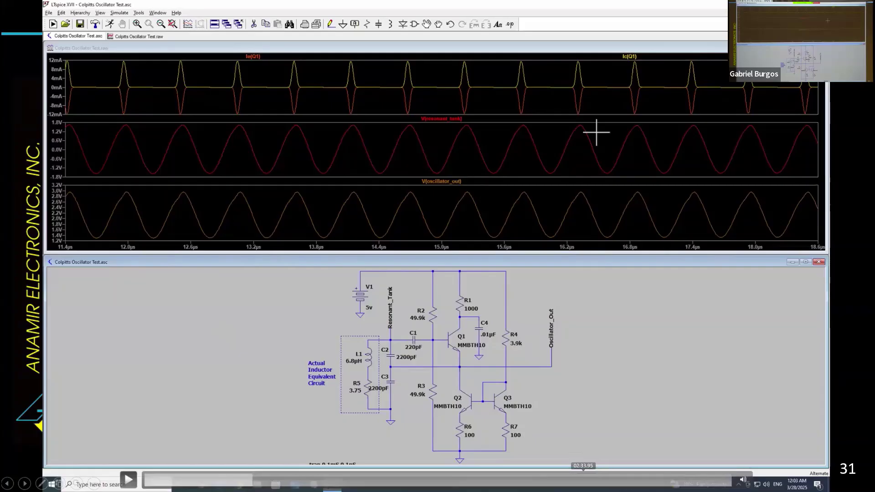
pyautogui.click(583, 466)
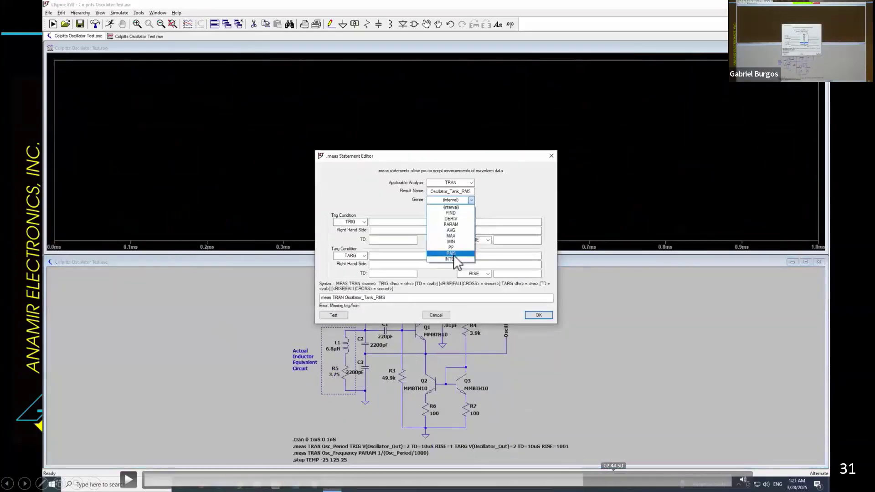
pyautogui.click(604, 479)
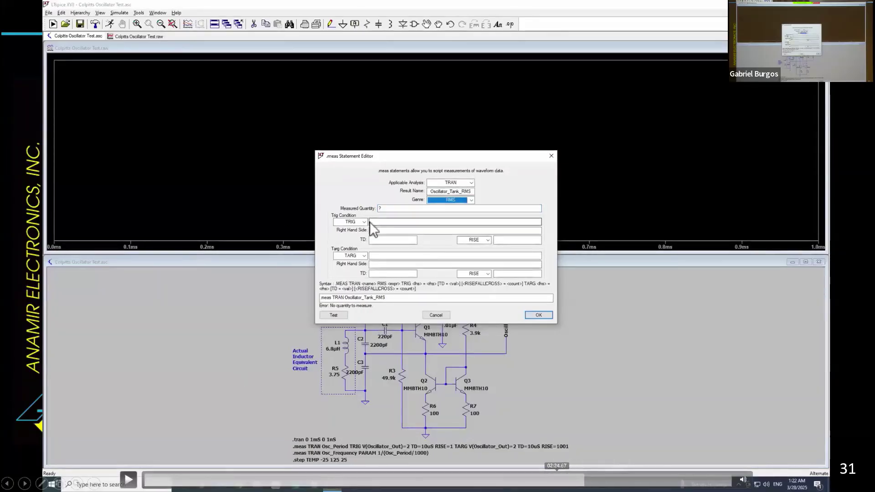
pyautogui.click(538, 479)
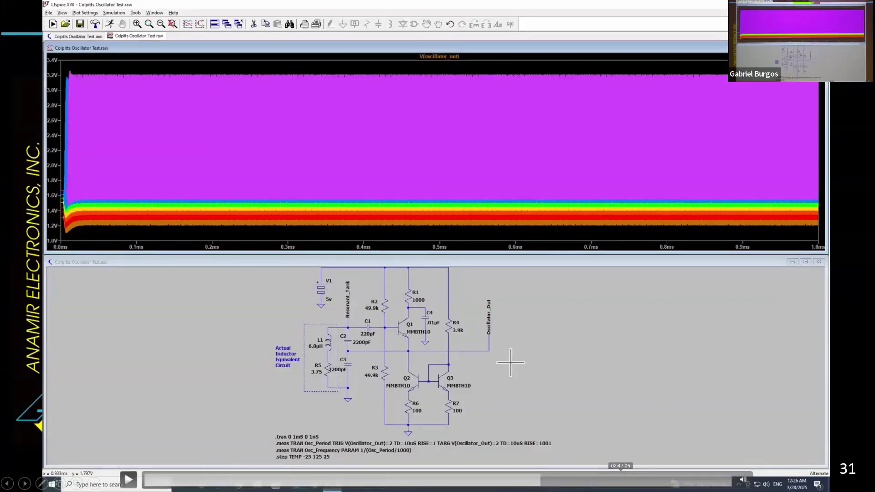
pyautogui.click(620, 474)
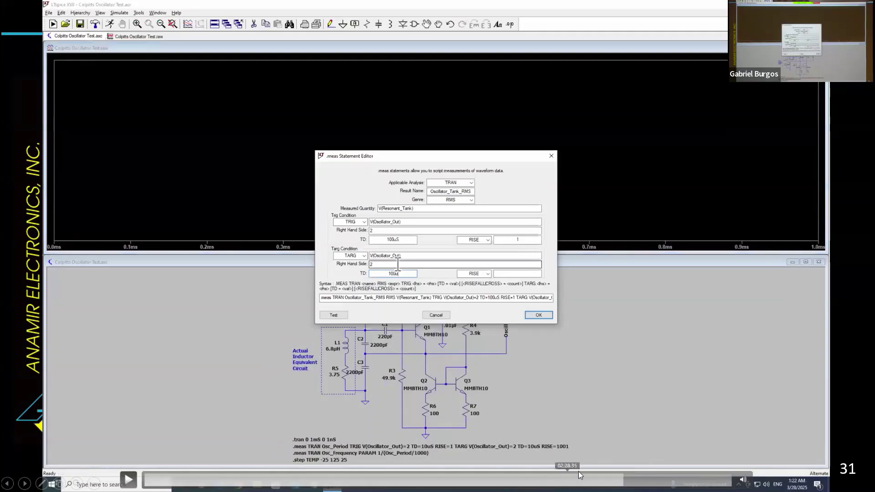
pyautogui.click(587, 478)
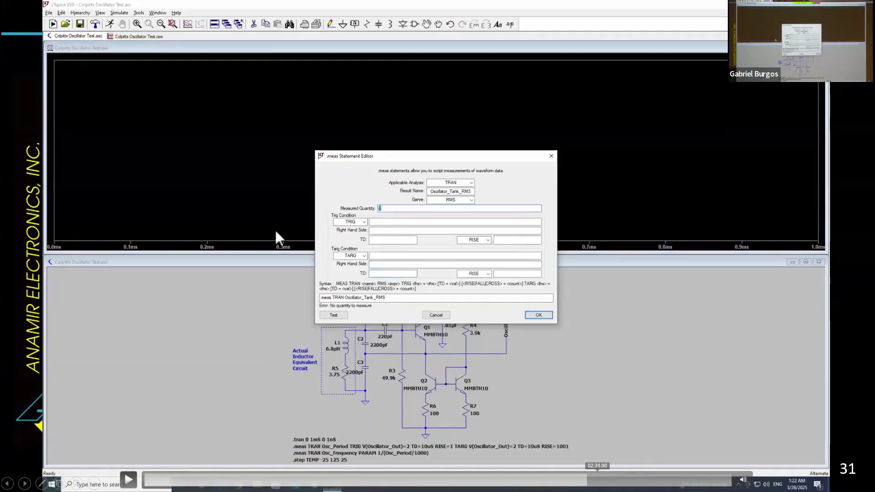
pyautogui.click(600, 479)
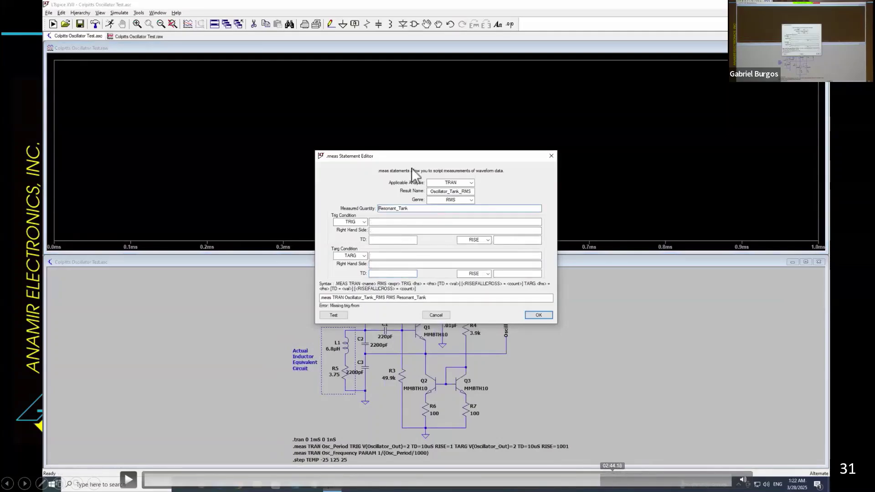
pyautogui.click(613, 479)
pyautogui.click(633, 479)
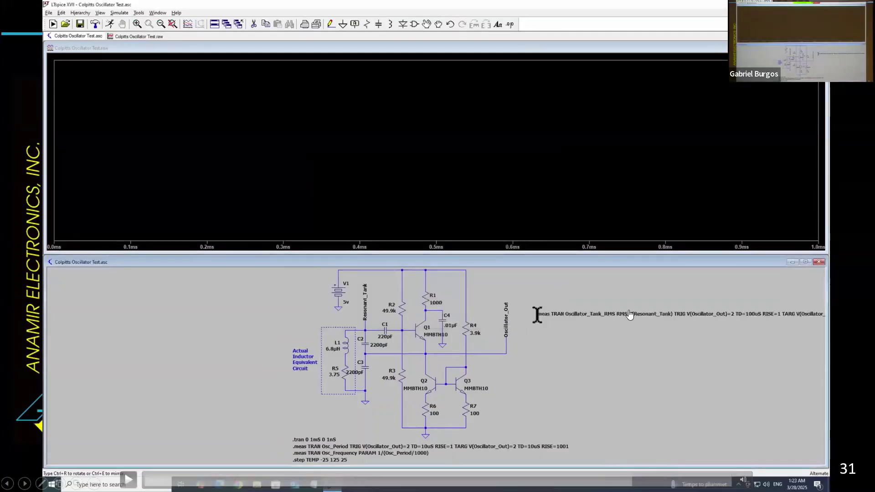
pyautogui.click(645, 479)
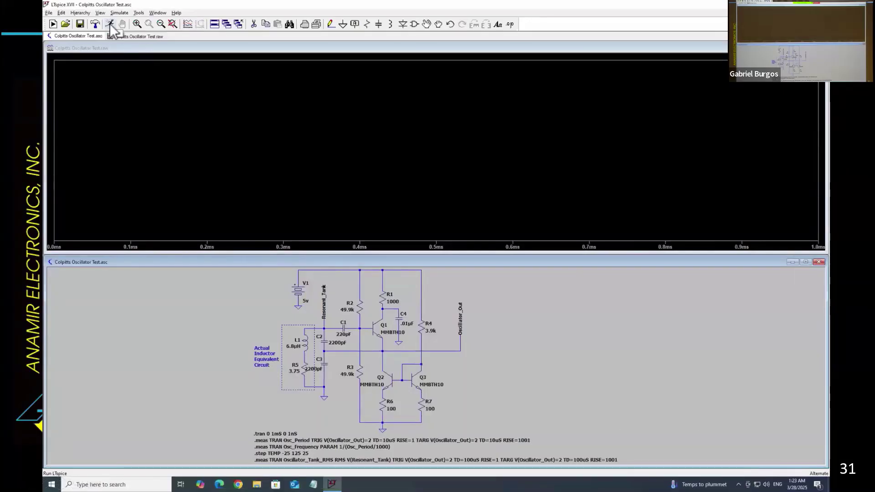
pyautogui.moveTo(698, 304)
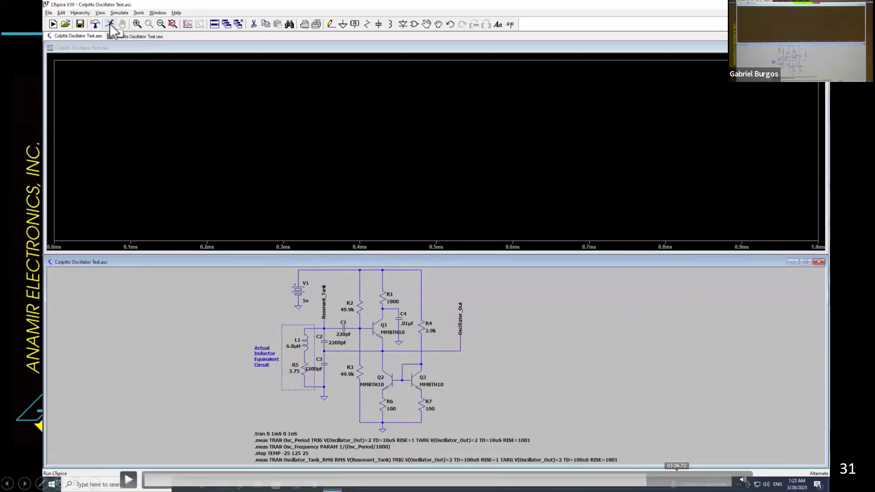
pyautogui.click(676, 474)
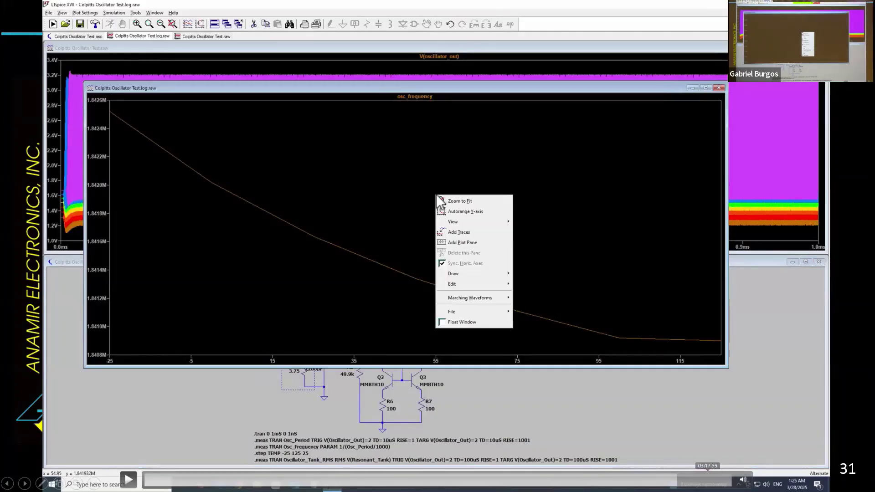
pyautogui.click(665, 474)
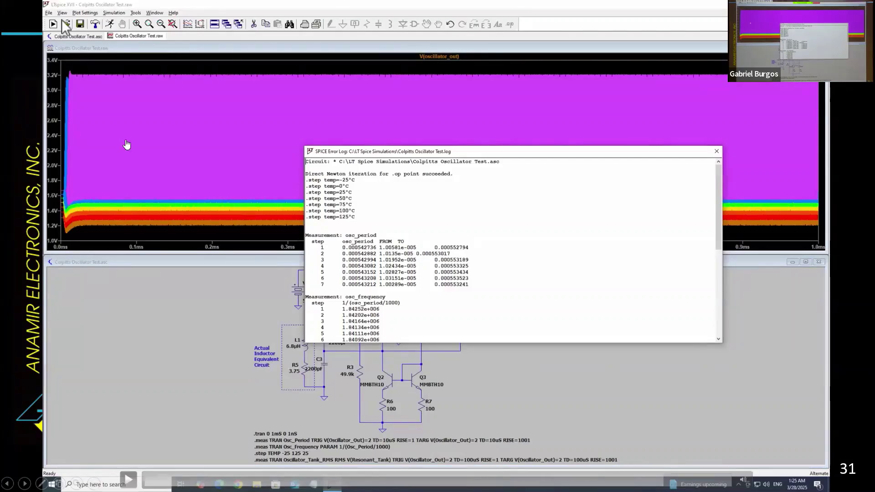
pyautogui.click(412, 259)
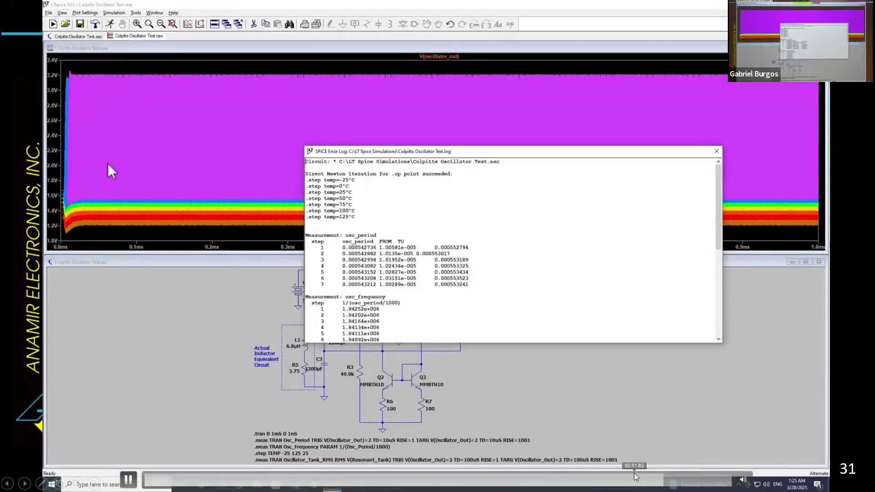
pyautogui.click(633, 473)
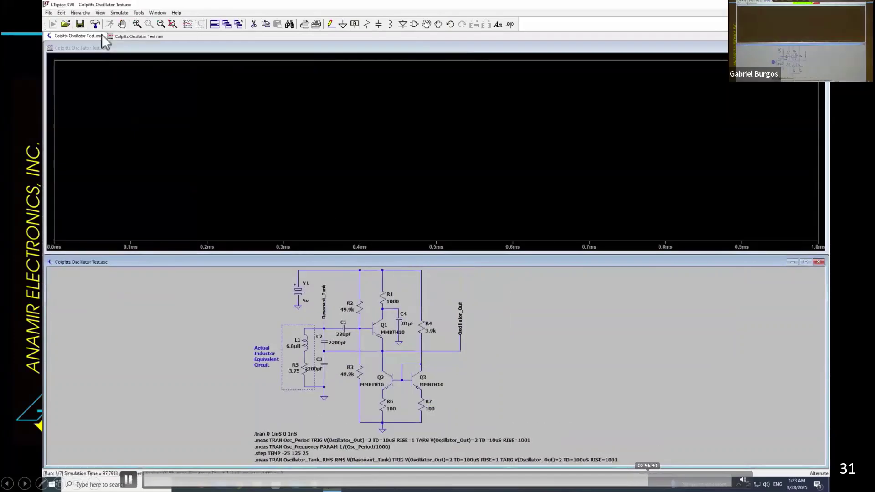
pyautogui.press('Right')
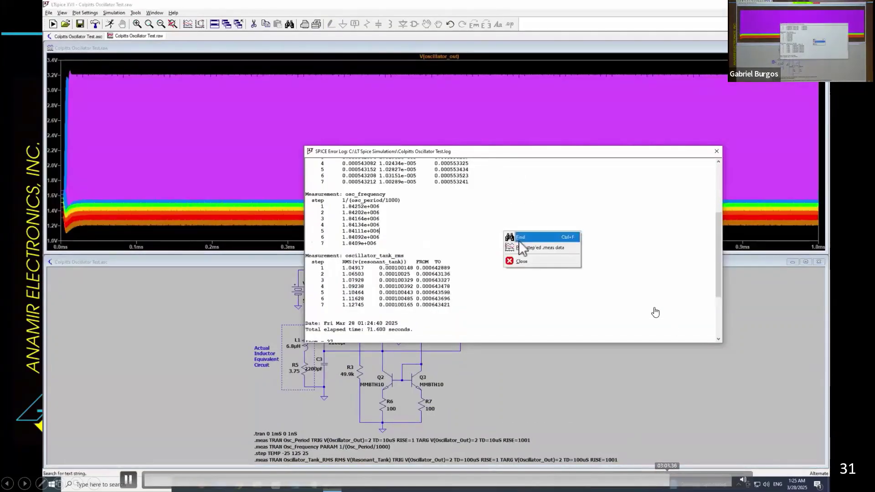
pyautogui.press('space')
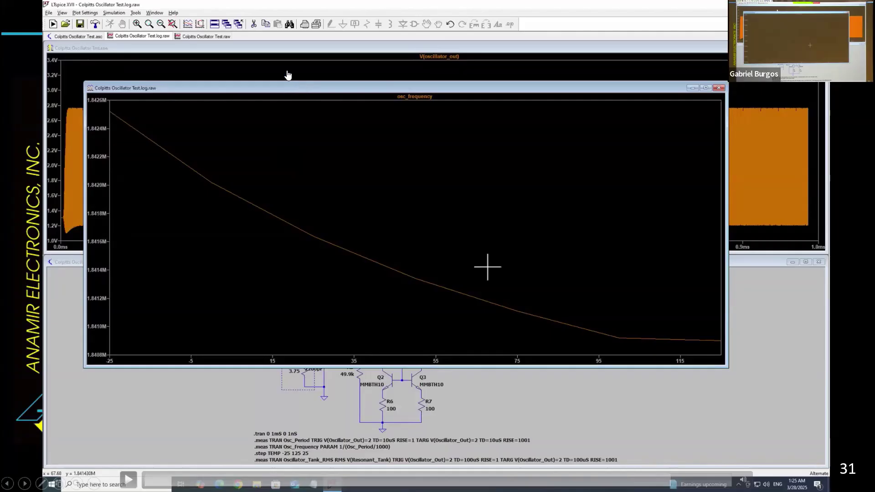
pyautogui.press('space')
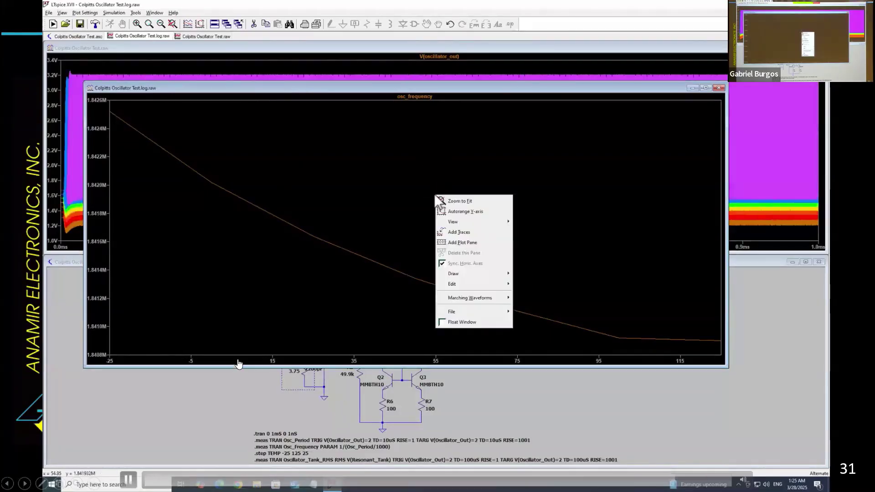
pyautogui.press('space')
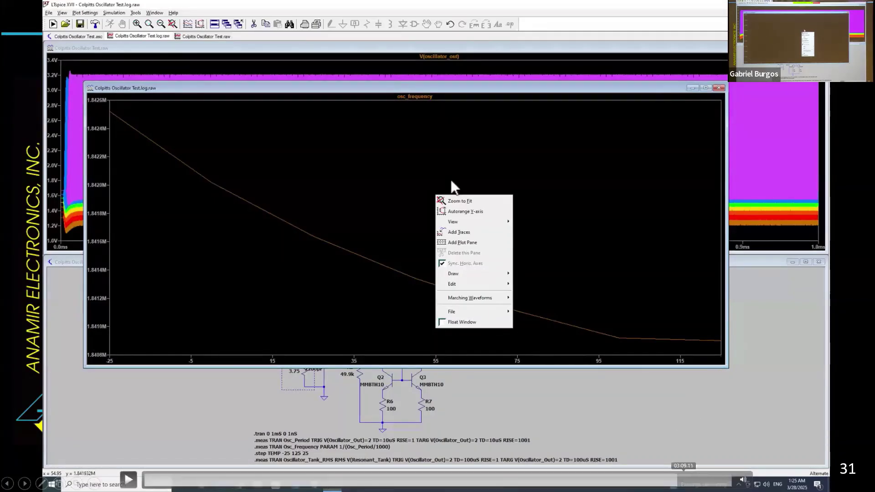
pyautogui.click(684, 479)
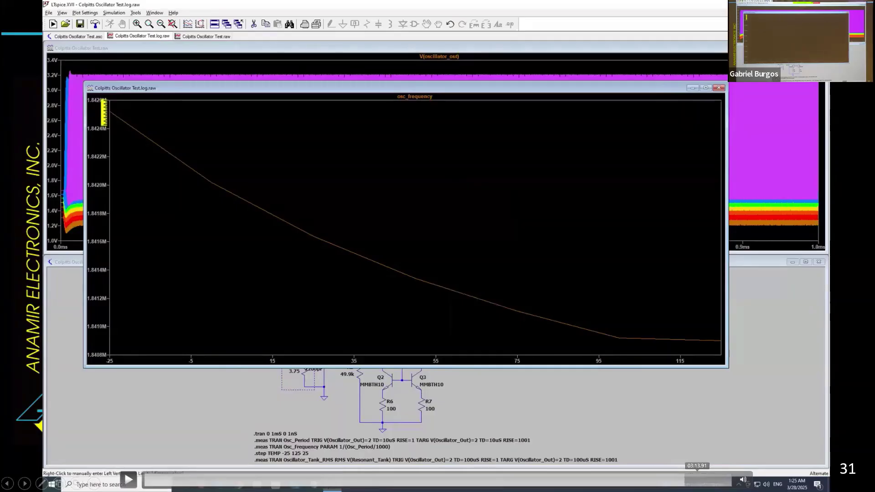
pyautogui.click(697, 480)
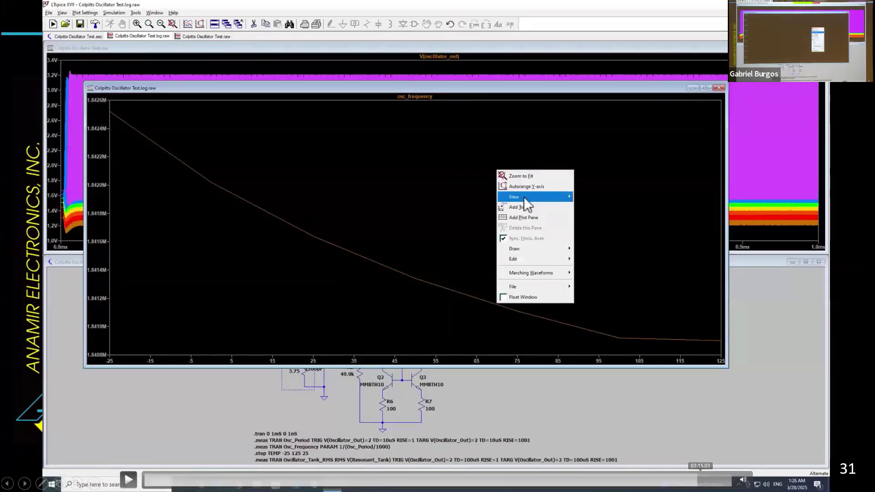
pyautogui.click(705, 480)
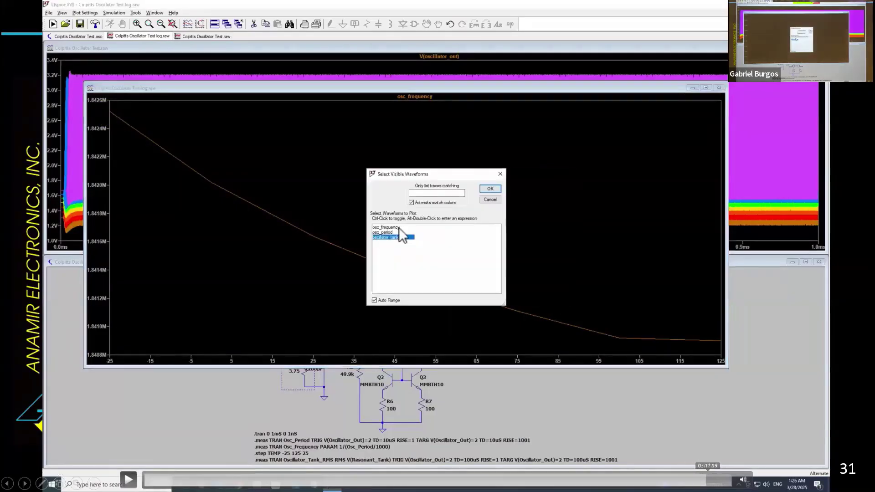
pyautogui.click(712, 480)
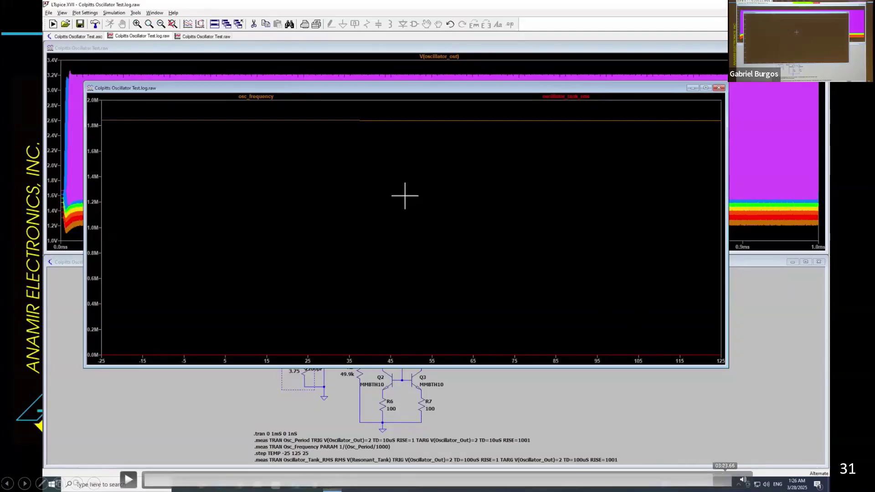
pyautogui.click(720, 474)
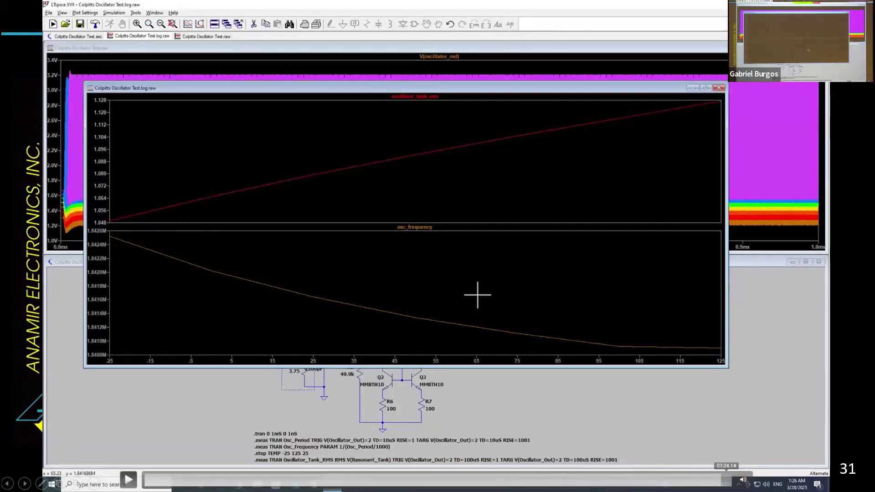
pyautogui.click(710, 479)
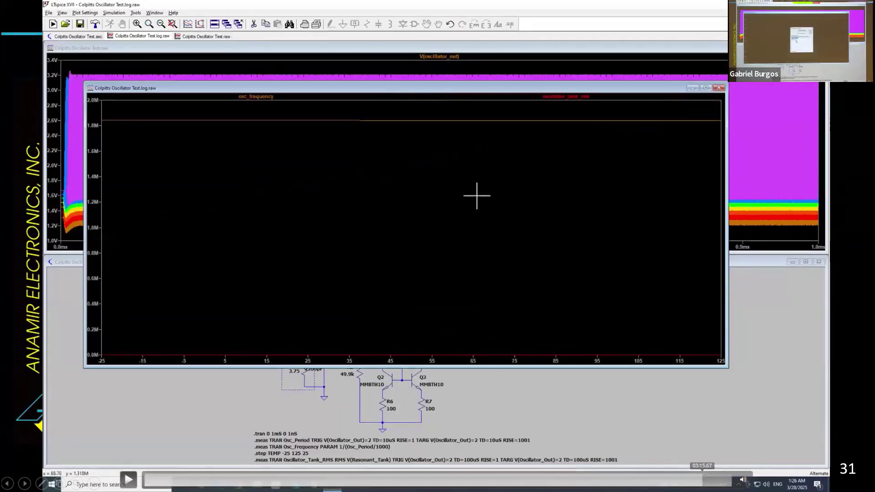
pyautogui.click(702, 480)
pyautogui.click(696, 479)
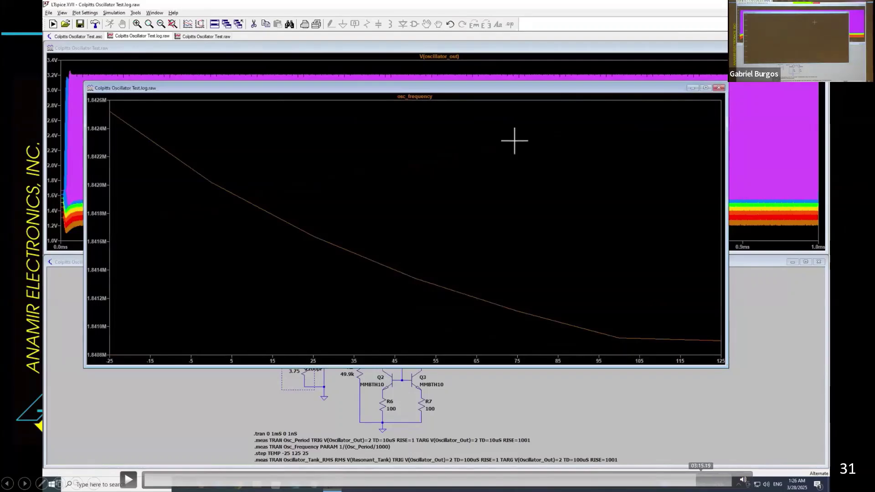
pyautogui.click(703, 480)
pyautogui.click(713, 480)
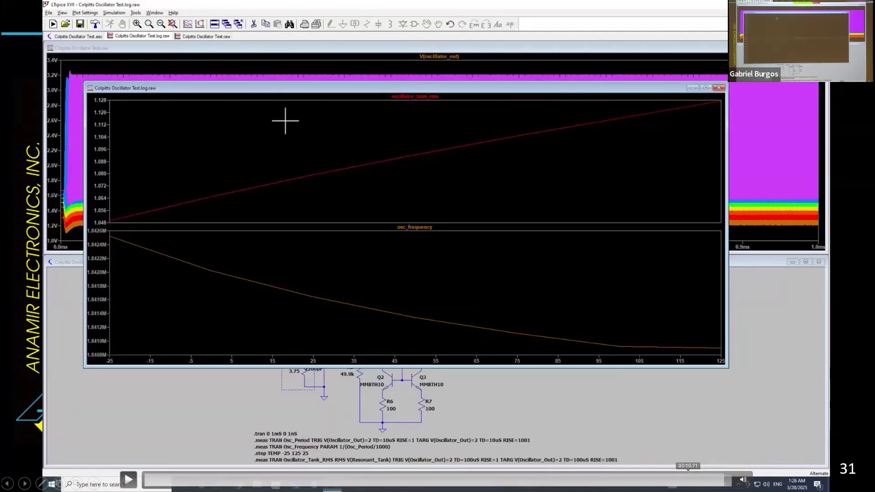
pyautogui.click(683, 476)
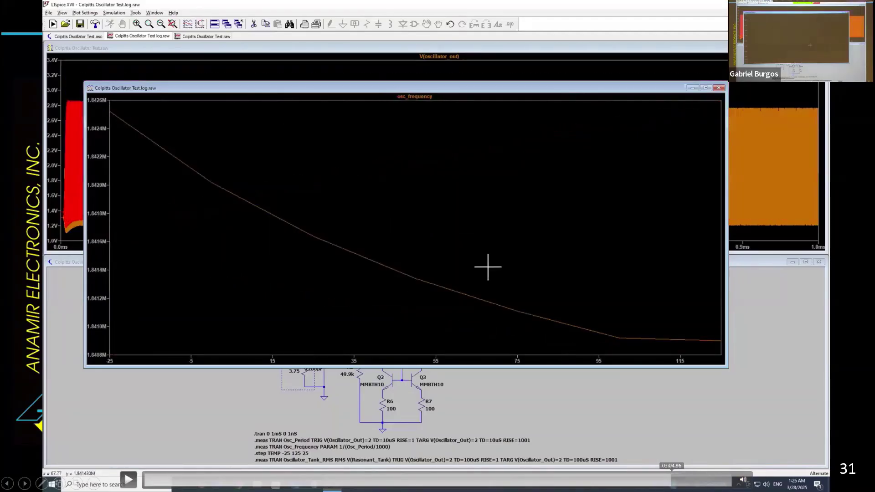
pyautogui.click(649, 476)
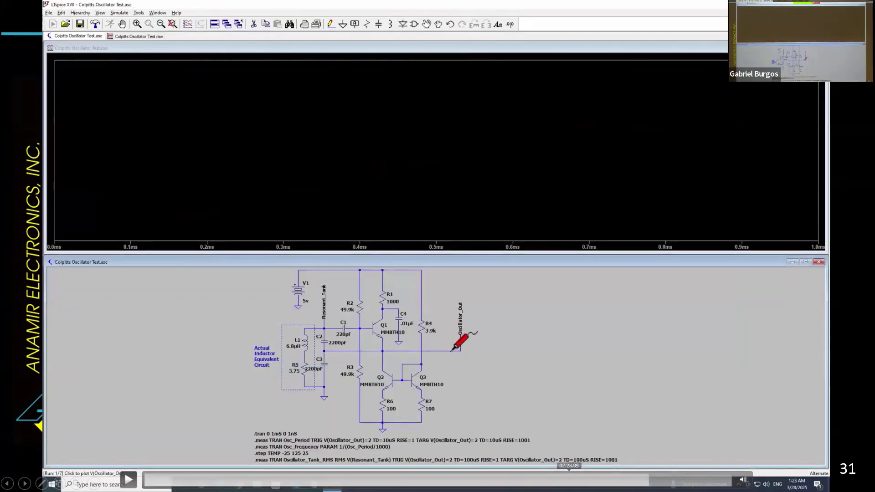
pyautogui.click(655, 476)
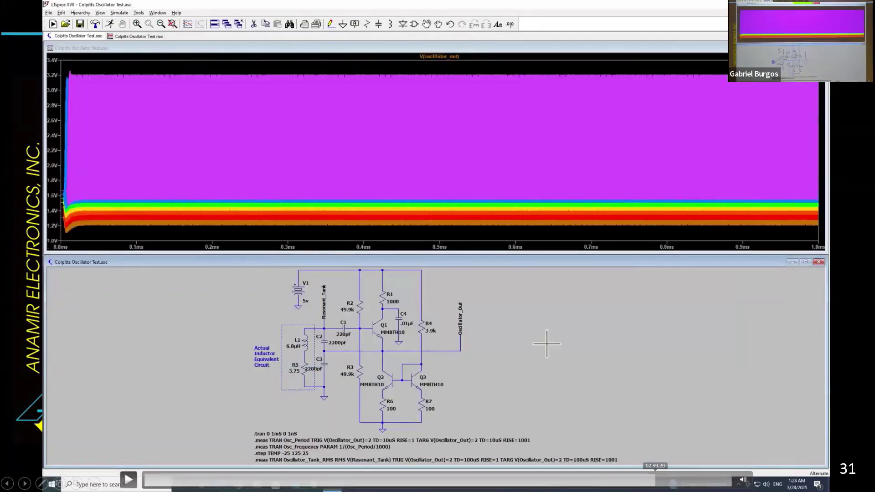
pyautogui.click(661, 476)
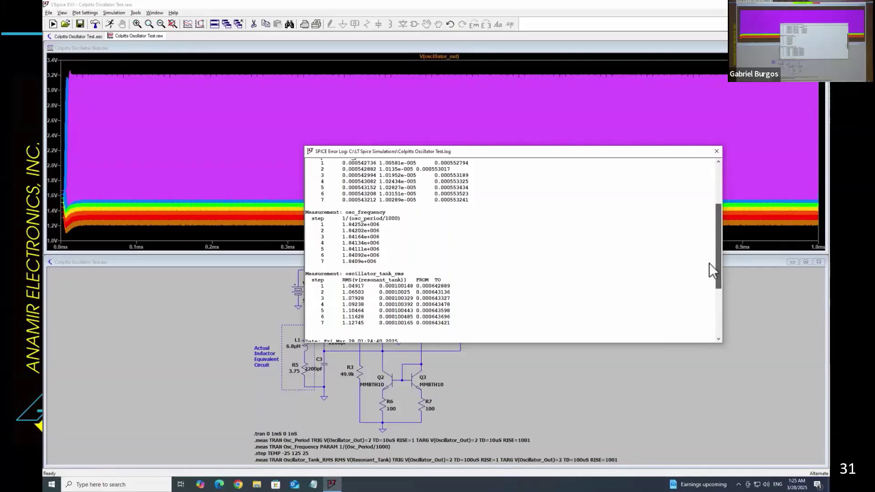
pyautogui.moveTo(184, 324)
pyautogui.moveTo(390, 101)
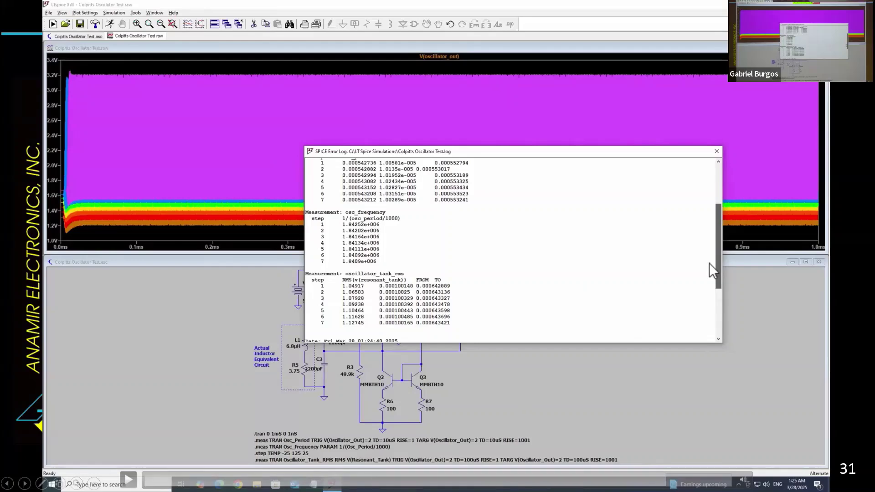
pyautogui.press('Left')
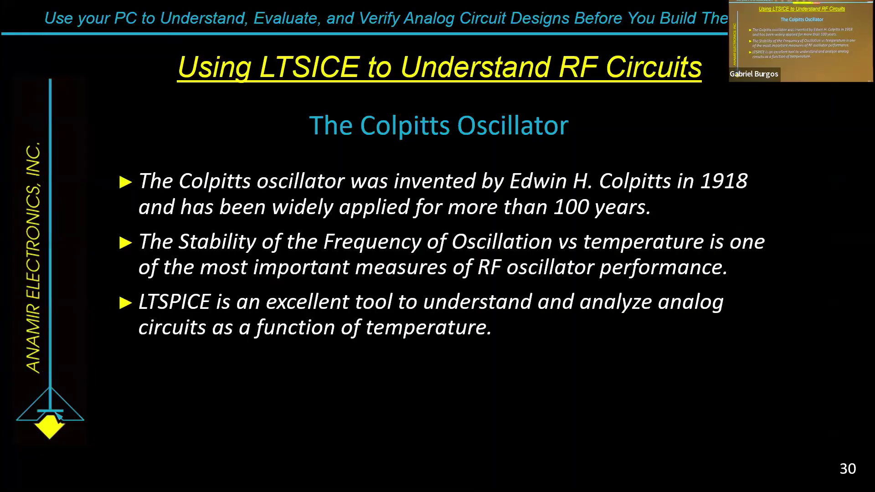
pyautogui.press('Right')
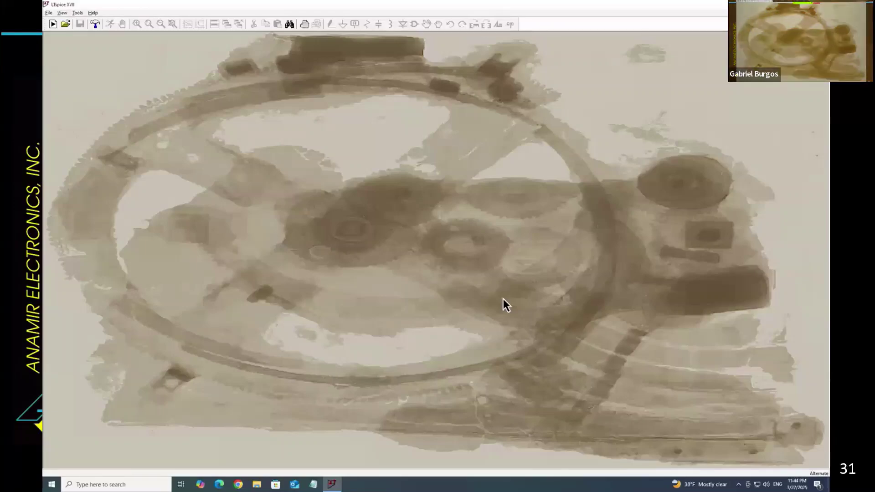
pyautogui.press('Right')
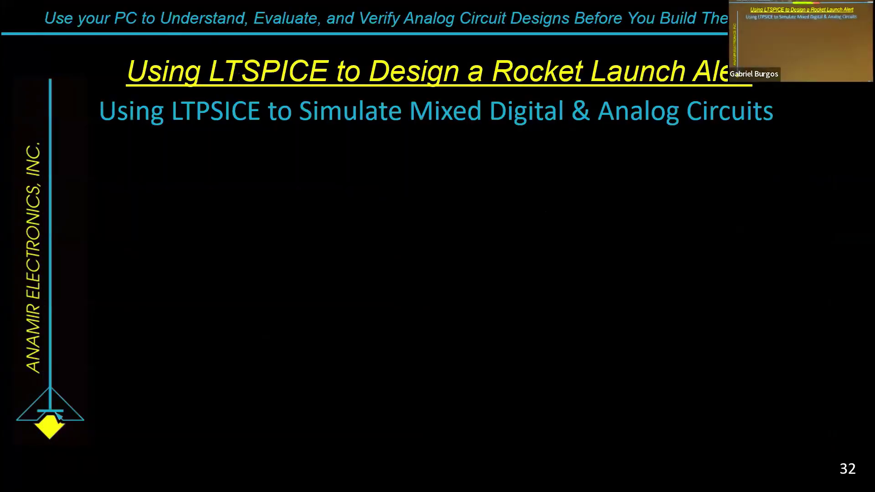
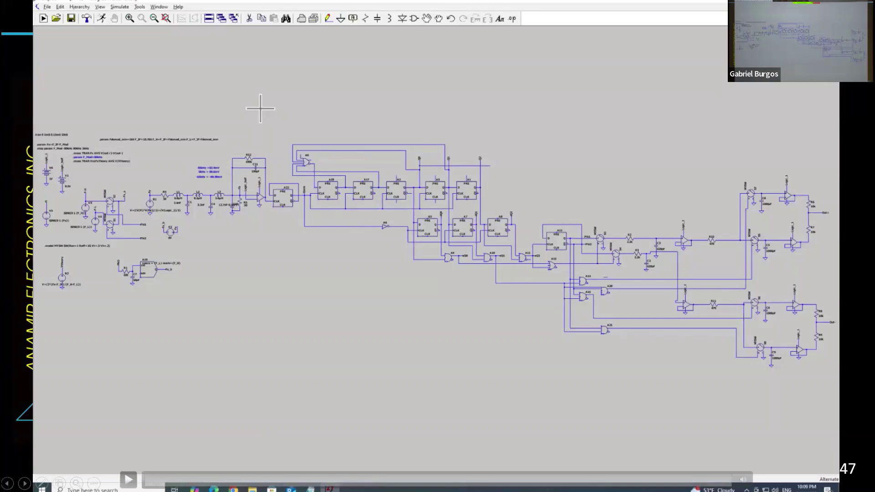
# Step: Play the FM to Analog Converter simulation video on slide 47, pausing at the .param and .step directives and the full schematic
pyautogui.press('space')
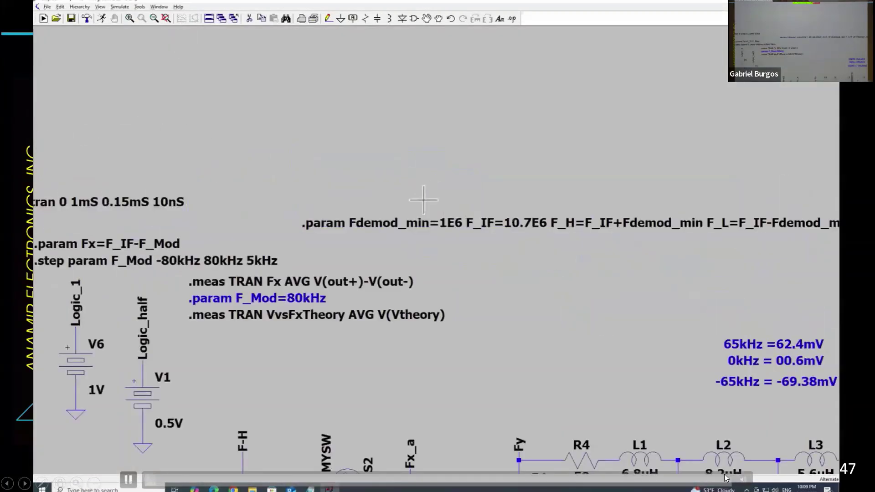
pyautogui.click(535, 274)
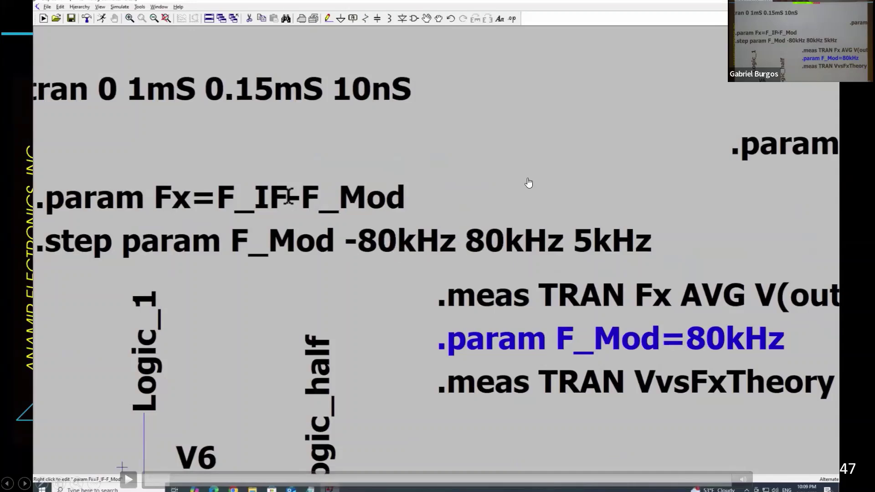
pyautogui.click(392, 310)
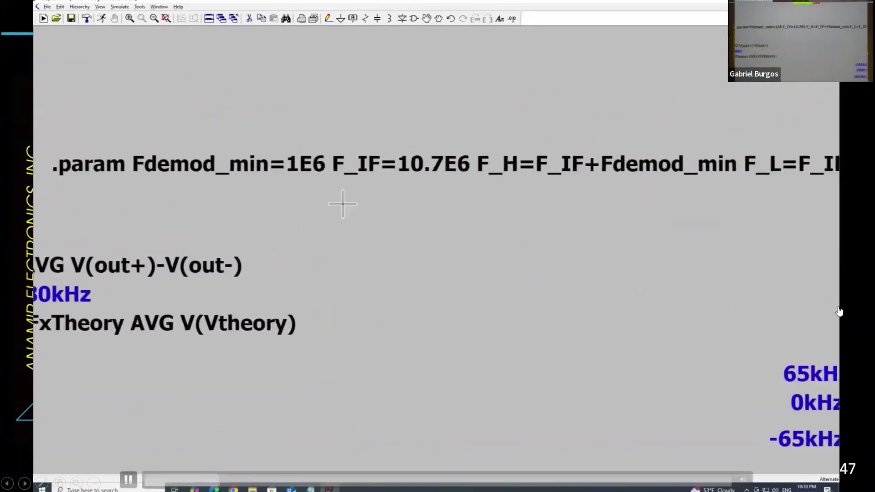
pyautogui.click(838, 312)
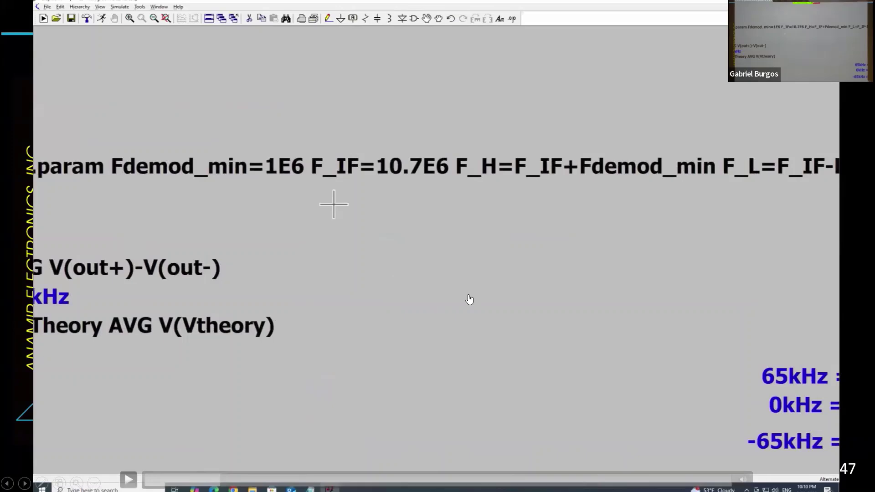
pyautogui.click(469, 300)
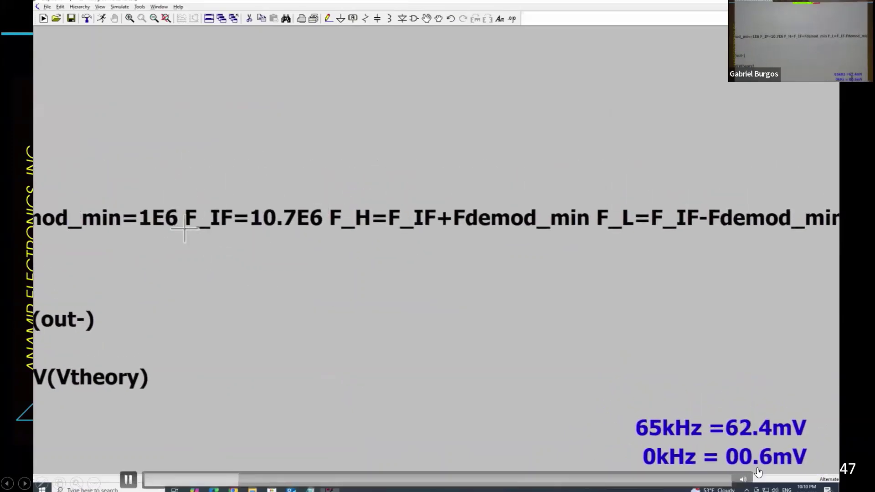
pyautogui.press('space')
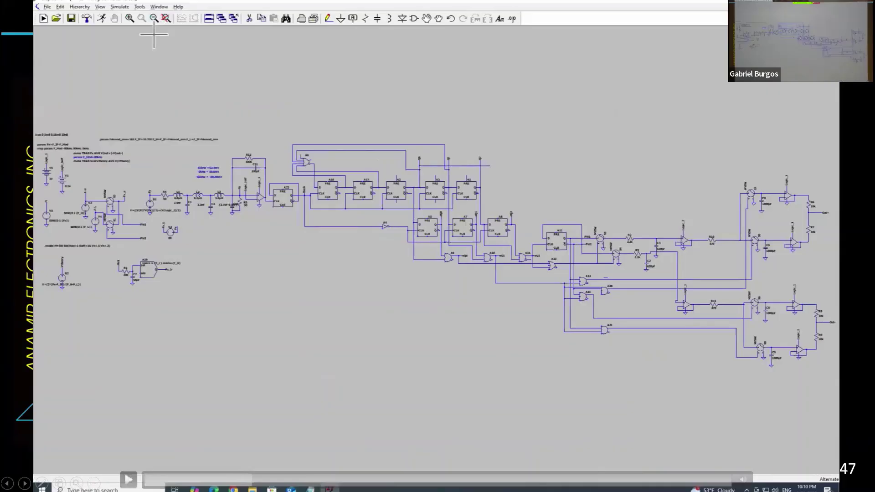
pyautogui.press('space')
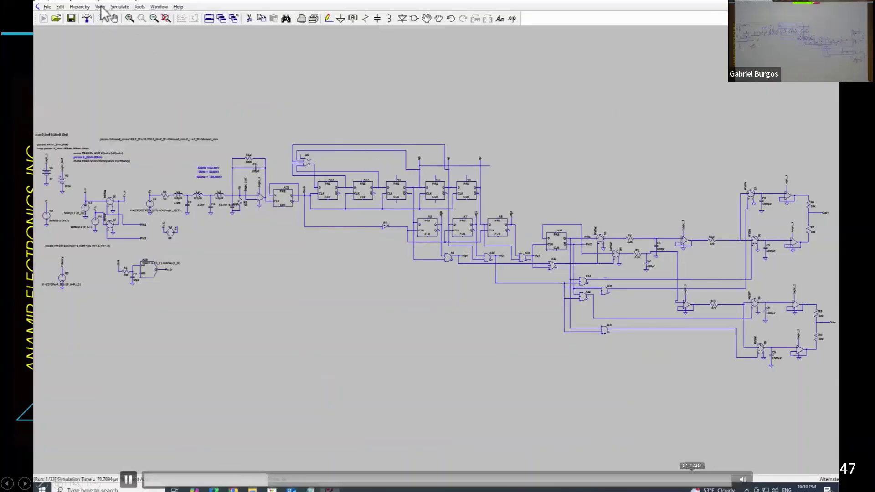
# Step: Skip through the converter video to review the SPICE error log and the Fx plot over the -80K to 80K range
pyautogui.click(707, 479)
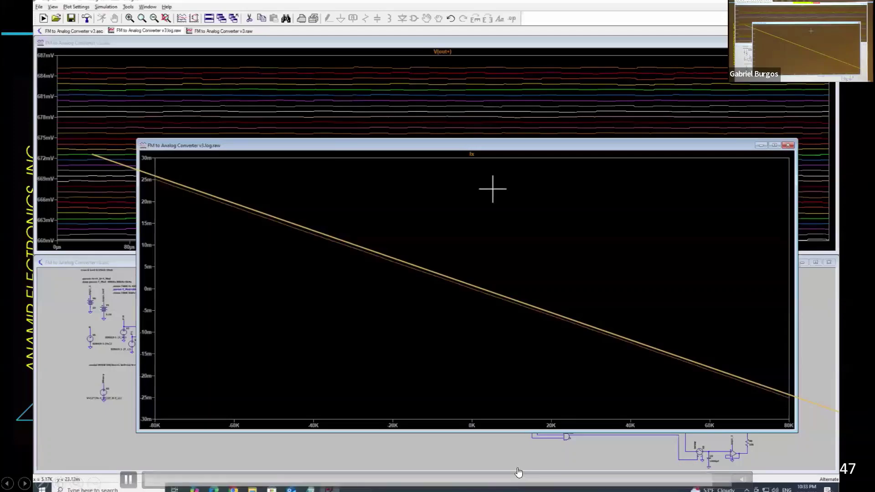
pyautogui.click(518, 478)
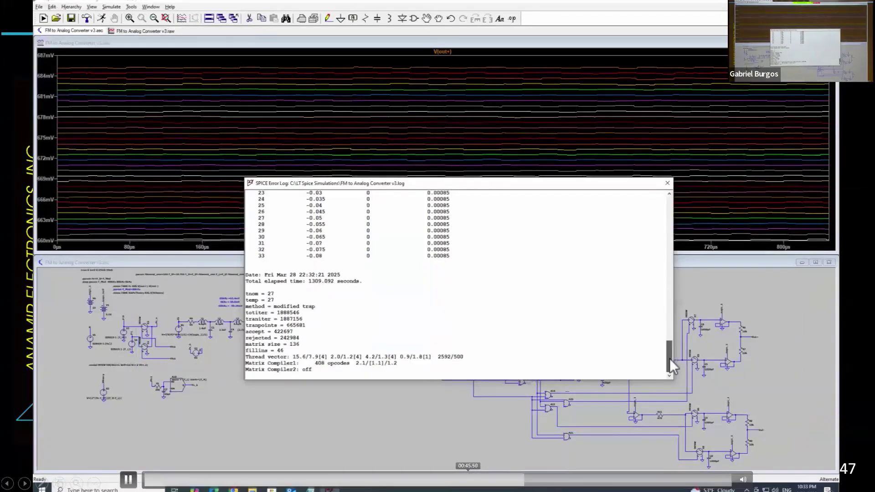
pyautogui.click(425, 479)
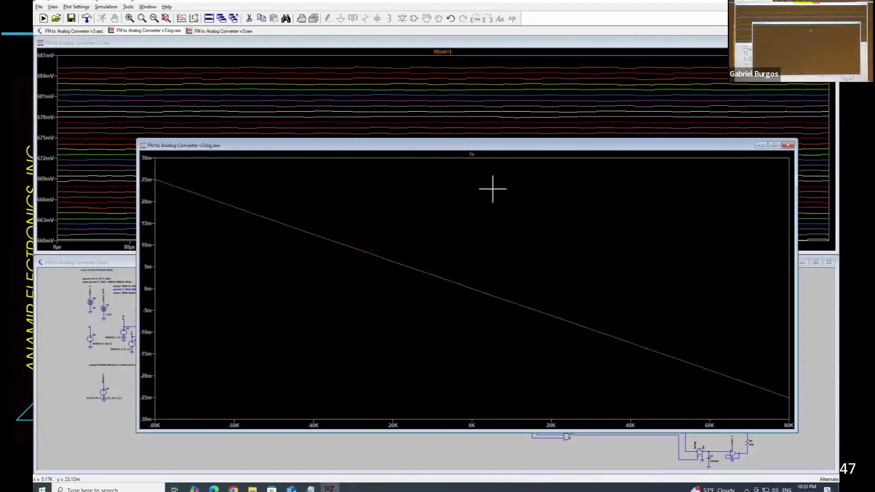
pyautogui.moveTo(414, 358)
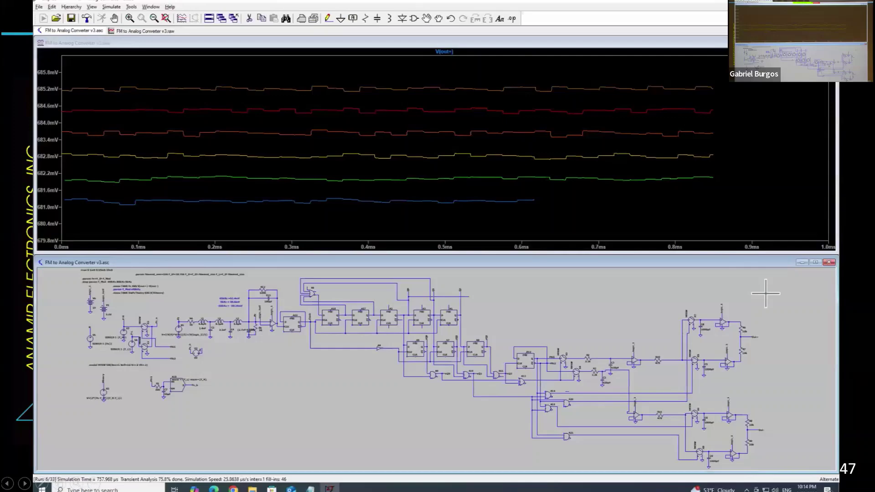
# Step: Go back through the slide show from slide 47 to slide 19, LM386 Audio Power Amplifier IC
pyautogui.press('Left')
pyautogui.press('Left')
pyautogui.press('Left')
pyautogui.press('Left')
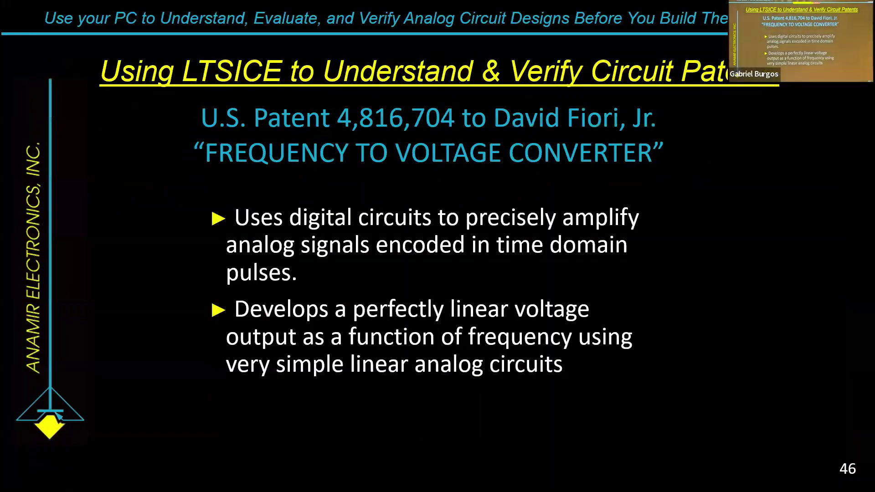
pyautogui.press('Left')
pyautogui.press('Left')
pyautogui.press('Left')
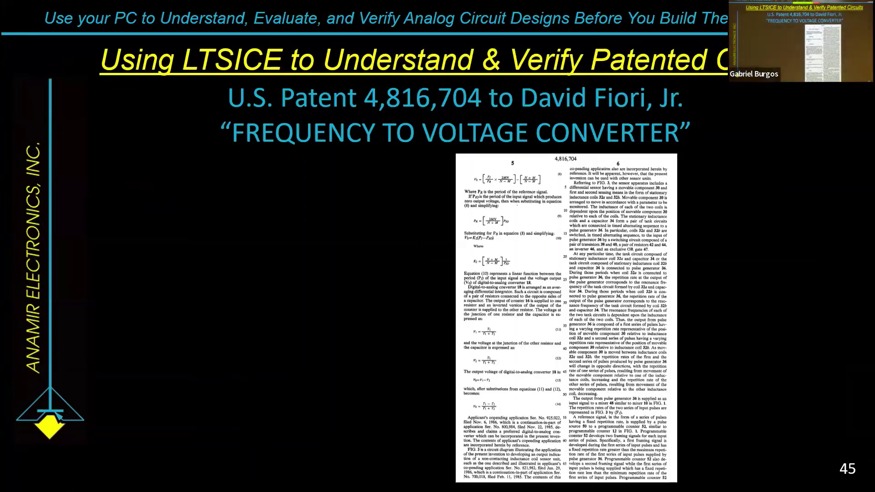
pyautogui.press('Left')
pyautogui.press('Left')
pyautogui.press('Left')
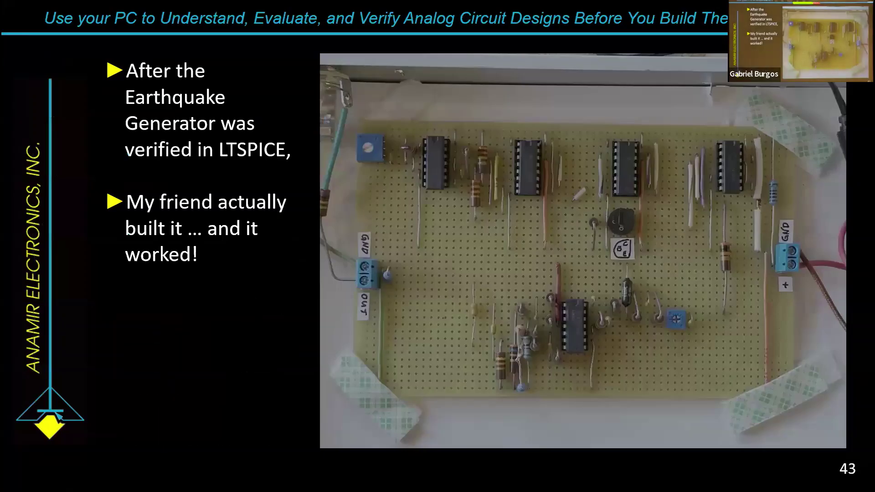
pyautogui.press('Left')
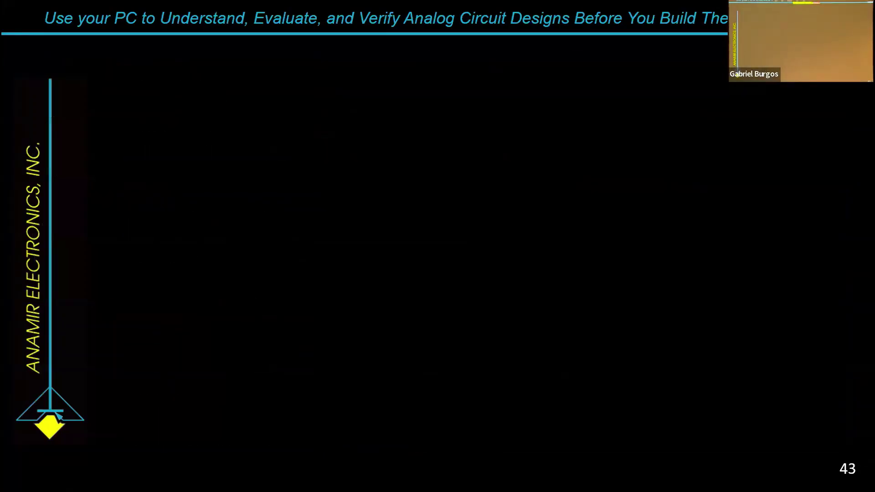
pyautogui.press('Left')
pyautogui.press('Left')
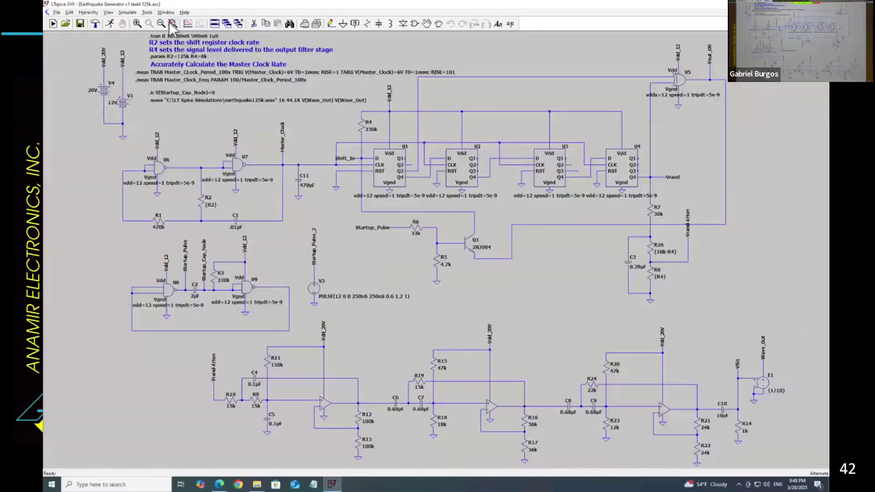
pyautogui.press('Left')
pyautogui.press('Left')
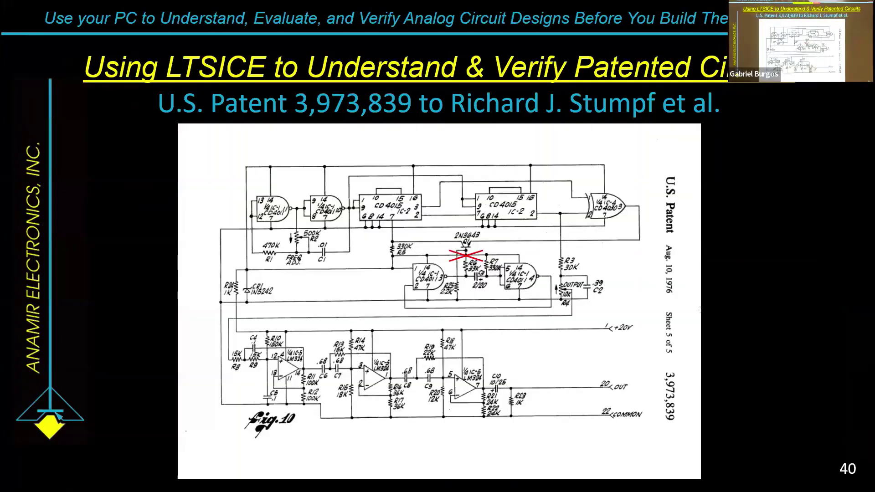
pyautogui.press('Left')
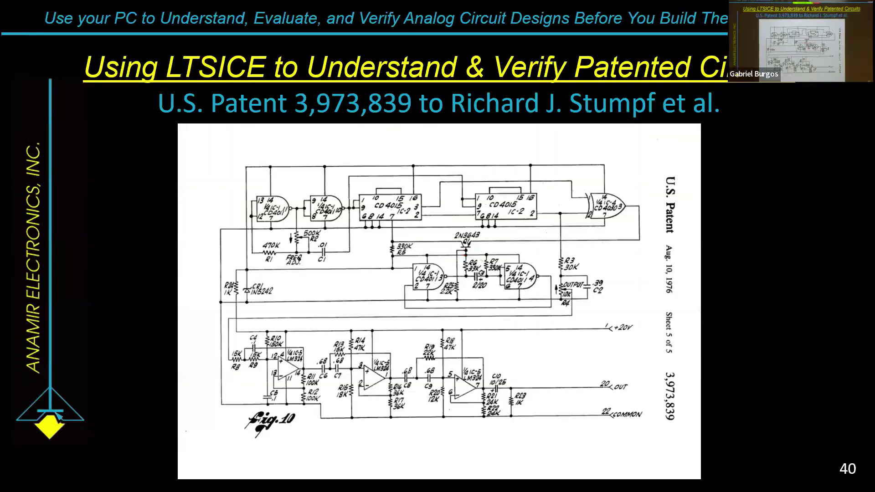
pyautogui.press('Left')
pyautogui.press('Left')
pyautogui.press('Left')
pyautogui.press('Left')
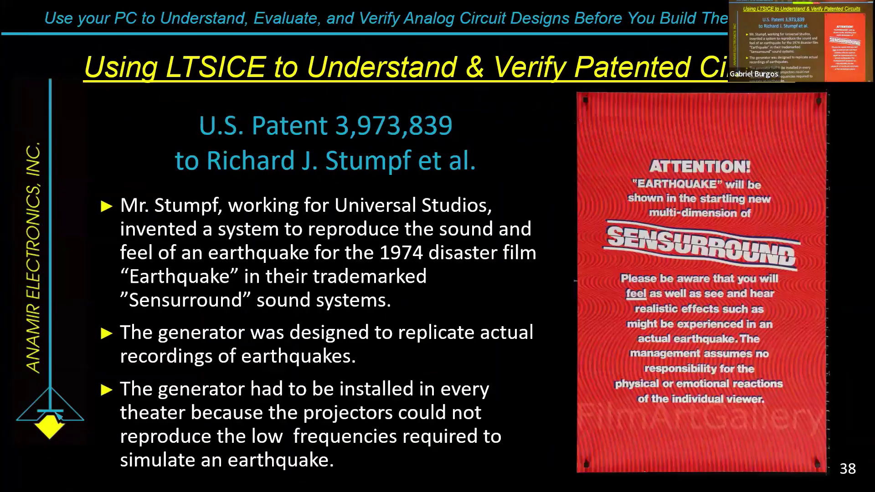
pyautogui.press('Left')
pyautogui.press('Left')
pyautogui.press('Left')
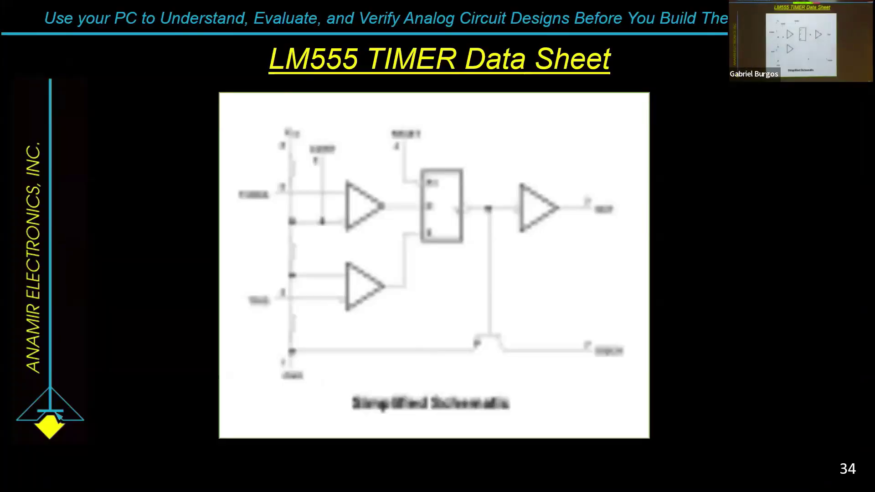
pyautogui.press('Left')
pyautogui.press('Left')
pyautogui.press('Left')
pyautogui.press('Left')
pyautogui.press('Left')
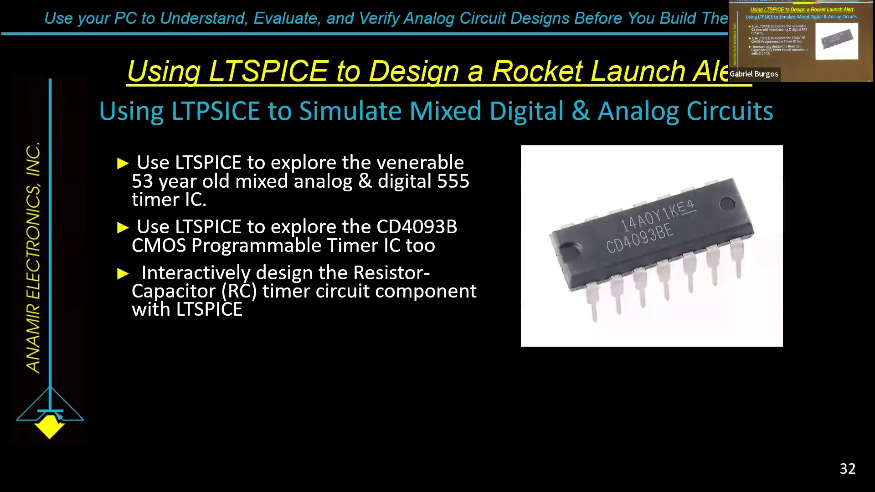
pyautogui.press('Left')
pyautogui.press('Left')
pyautogui.press('Left')
pyautogui.press('Left')
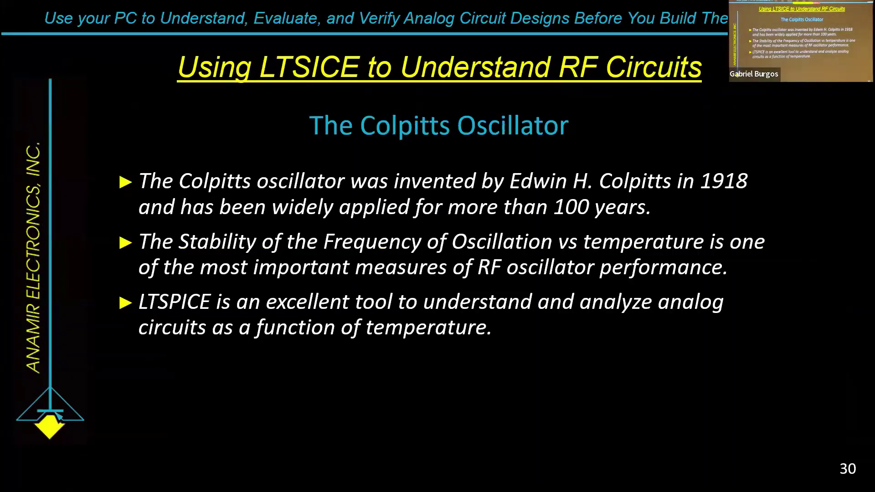
pyautogui.press('Left')
pyautogui.press('Left')
pyautogui.press('Left')
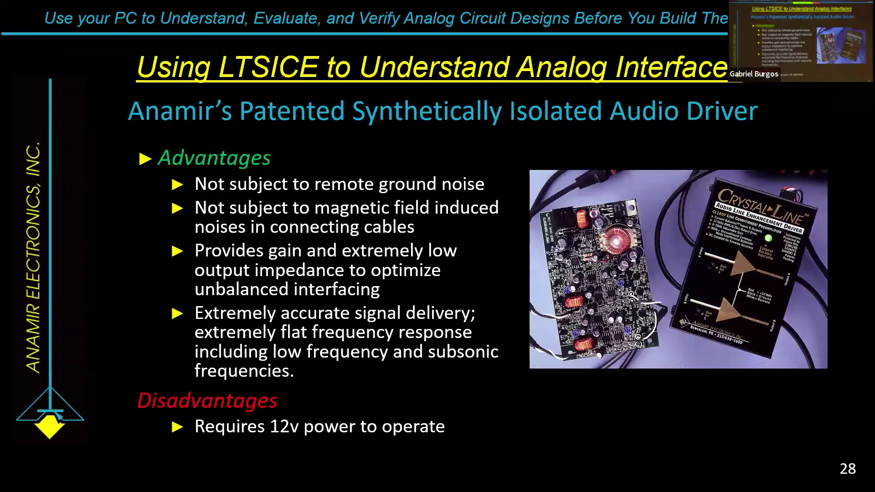
pyautogui.press('Left')
pyautogui.press('Left')
pyautogui.press('Left')
pyautogui.press('Left')
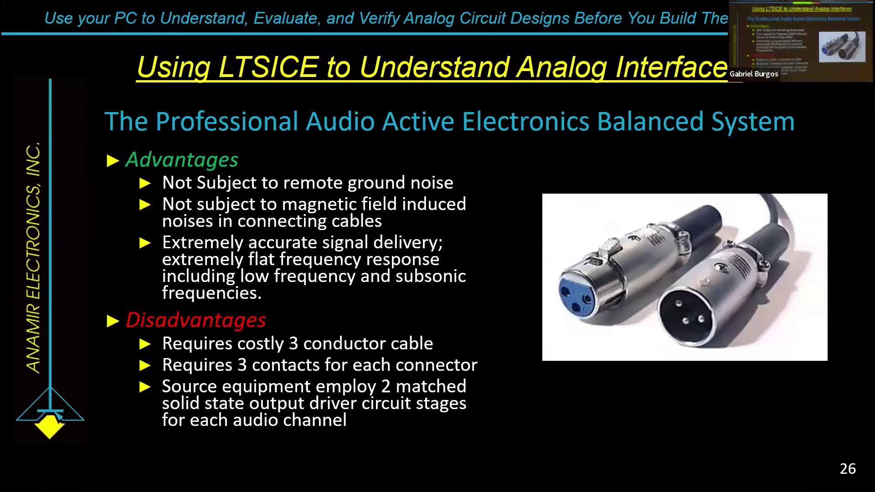
pyautogui.press('Left')
pyautogui.press('Left')
pyautogui.press('Left')
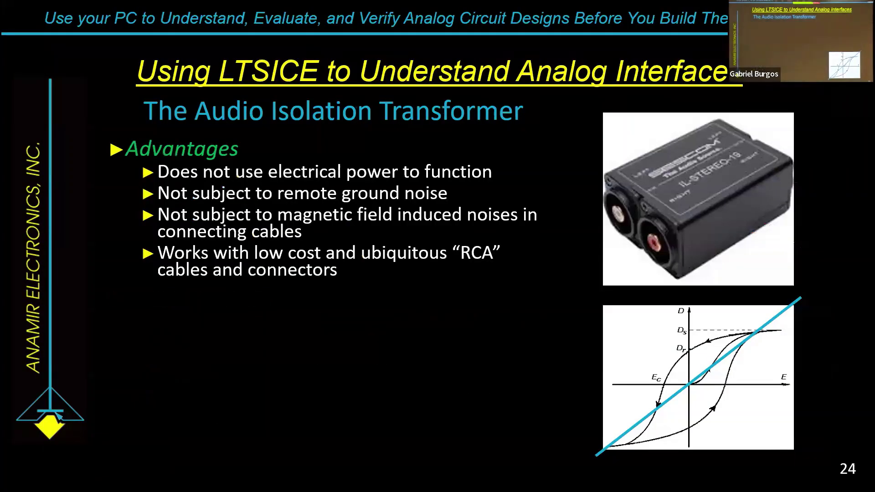
pyautogui.press('Left')
pyautogui.press('Left')
pyautogui.press('Left')
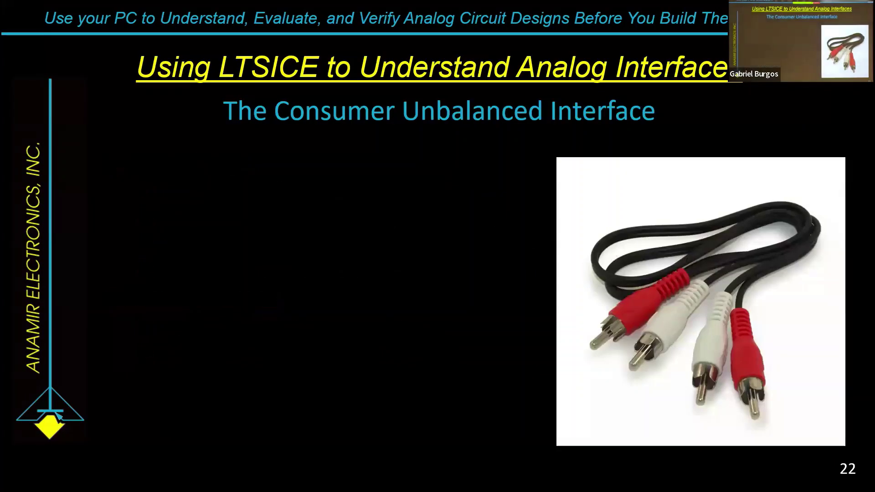
pyautogui.press('Left')
pyautogui.press('Left')
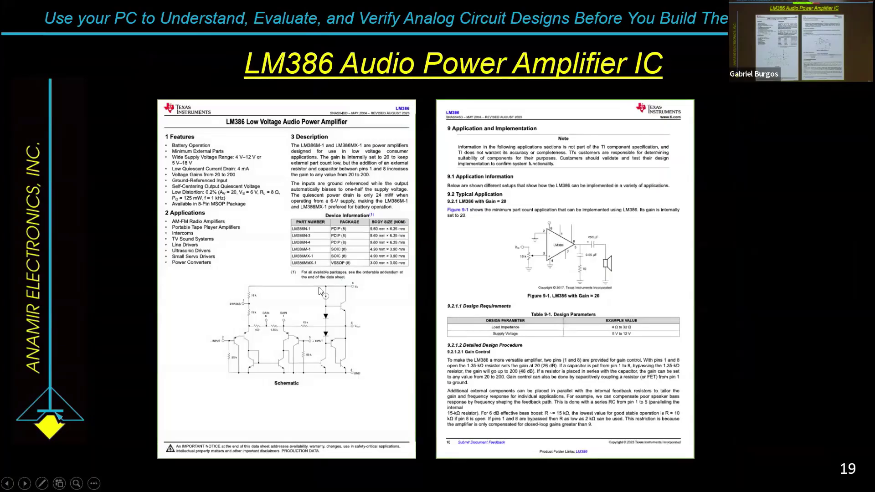
# Step: Advance to the headphone amplifier video on slide 21 and seek within it to where the SPICE error log is being opened
pyautogui.click(797, 471)
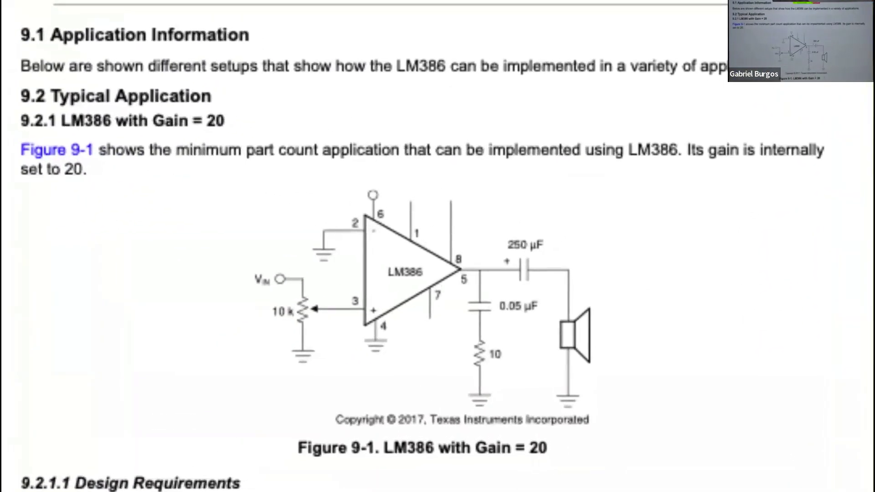
pyautogui.click(414, 379)
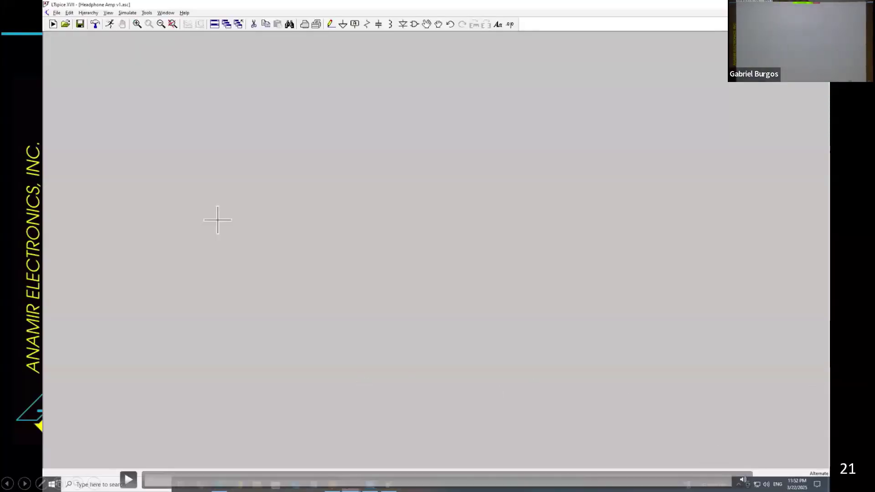
pyautogui.click(725, 475)
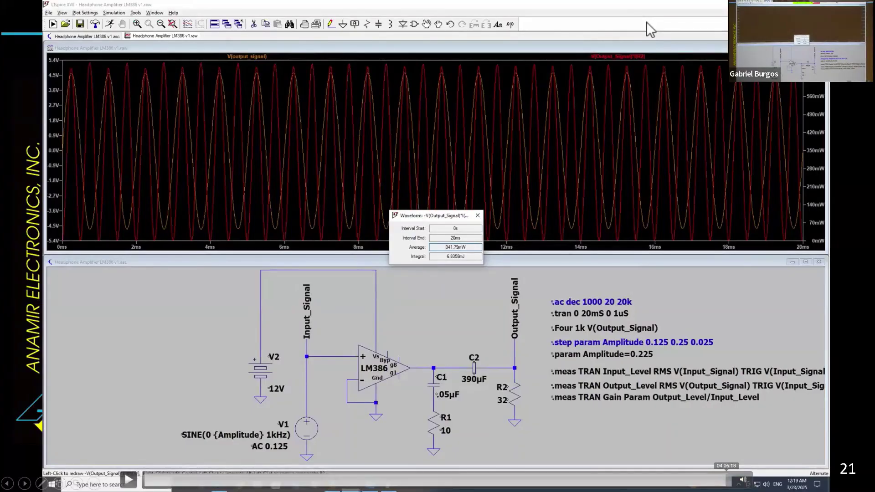
pyautogui.click(708, 476)
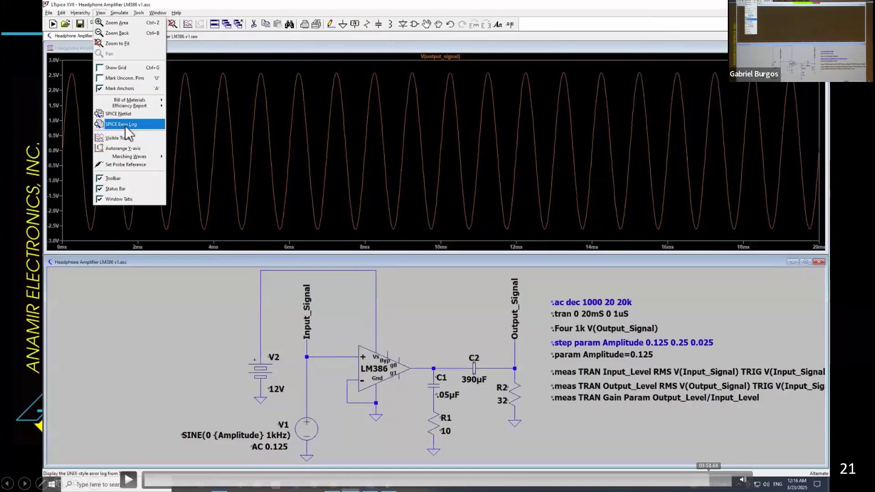
# Step: Seek through the LM386 headphone amplifier video to review the gain .meas directive, the output power average and the V(output_signal) AC plot setup
pyautogui.click(678, 476)
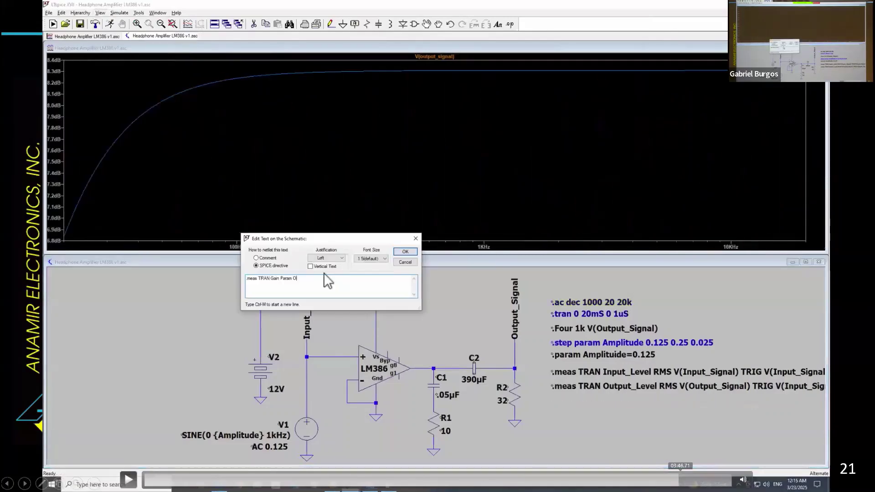
pyautogui.click(720, 476)
pyautogui.click(651, 476)
pyautogui.click(660, 476)
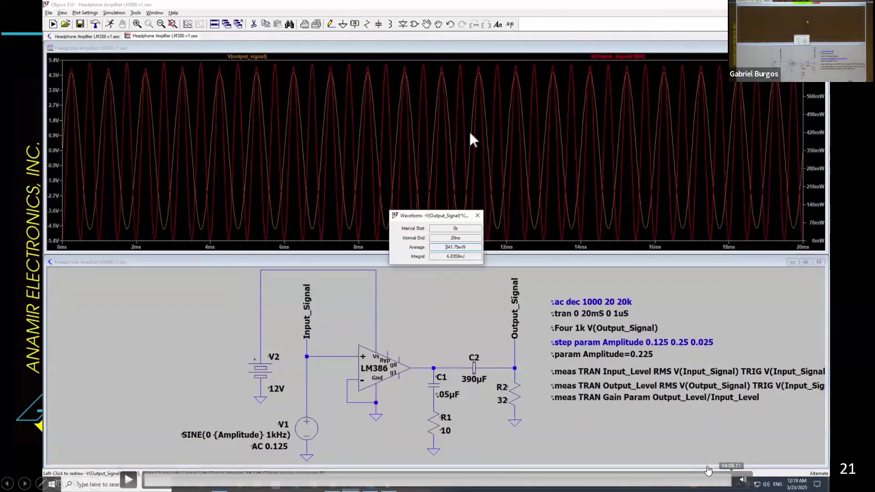
pyautogui.click(697, 476)
pyautogui.moveTo(724, 473); pyautogui.dragTo(269, 473)
pyautogui.moveTo(223, 390)
pyautogui.mouseDown()
pyautogui.moveTo(215, 390)
pyautogui.moveTo(495, 465)
pyautogui.moveTo(731, 466)
pyautogui.moveTo(633, 466)
pyautogui.moveTo(731, 467)
pyautogui.moveTo(707, 467)
pyautogui.mouseUp()
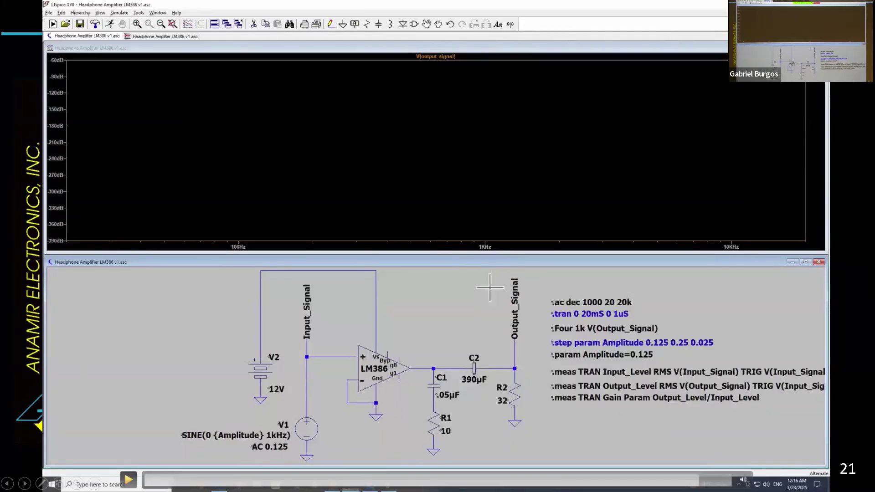
# Step: Resume the LM386 video and seek between the Fourier results in the SPICE error log and the waveform's average output power
pyautogui.press('space')
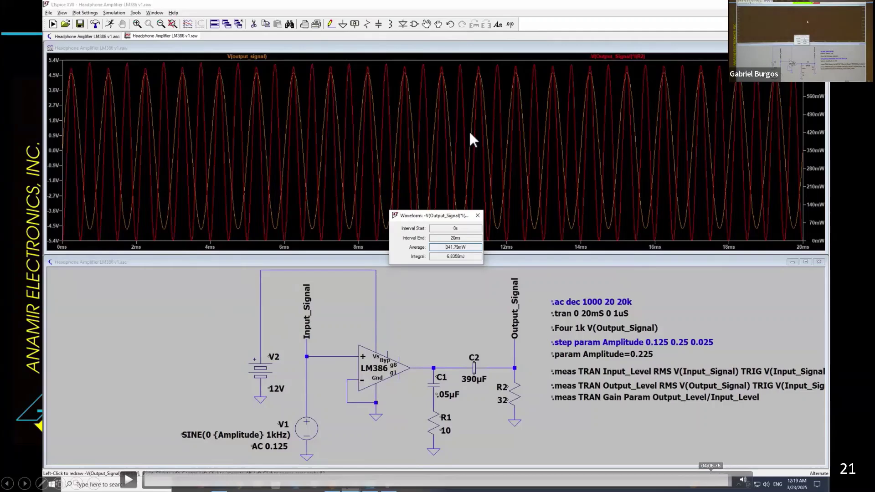
pyautogui.click(711, 473)
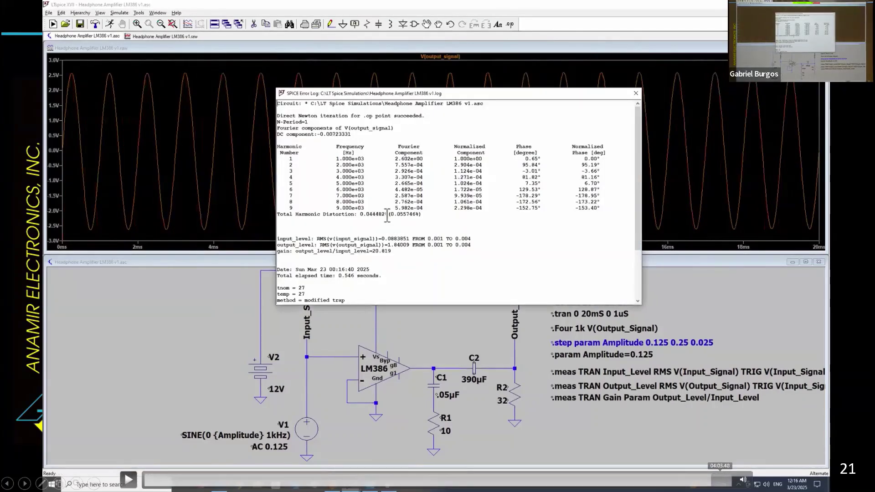
pyautogui.click(727, 474)
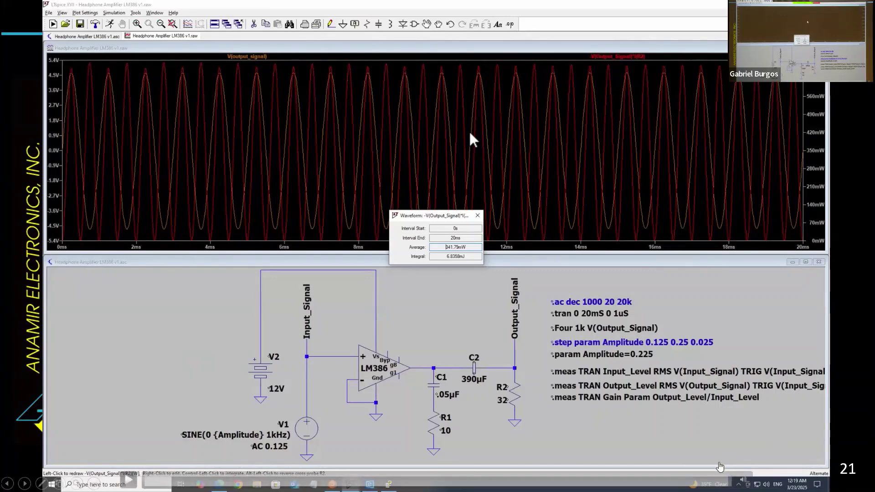
pyautogui.moveTo(715, 472)
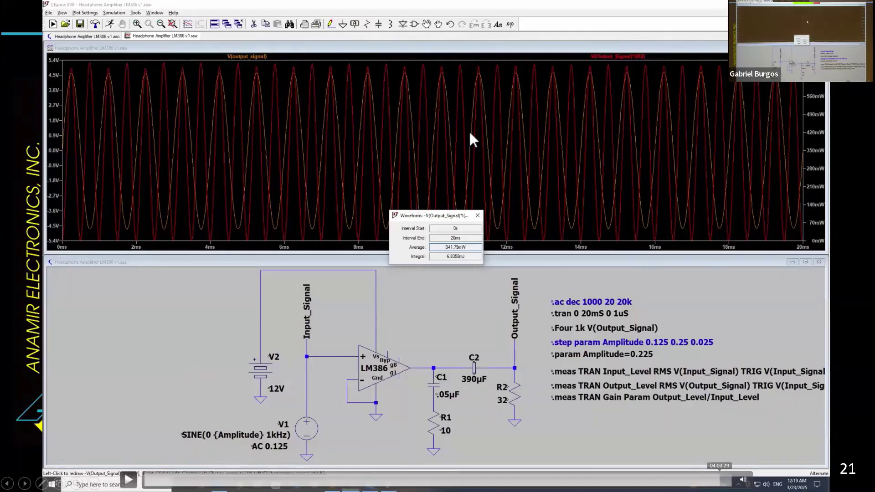
pyautogui.click(714, 474)
pyautogui.moveTo(714, 478)
pyautogui.mouseDown()
pyautogui.moveTo(576, 474)
pyautogui.moveTo(716, 473)
pyautogui.mouseUp()
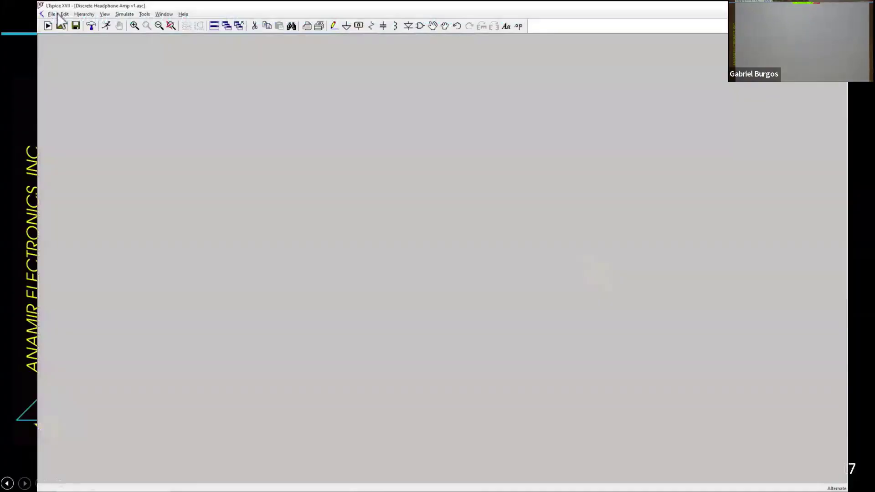
# Step: Seek the discrete headphone amplifier video to its transient simulation setup, visit the 2N3055 datasheet slide and return to the video
pyautogui.click(363, 477)
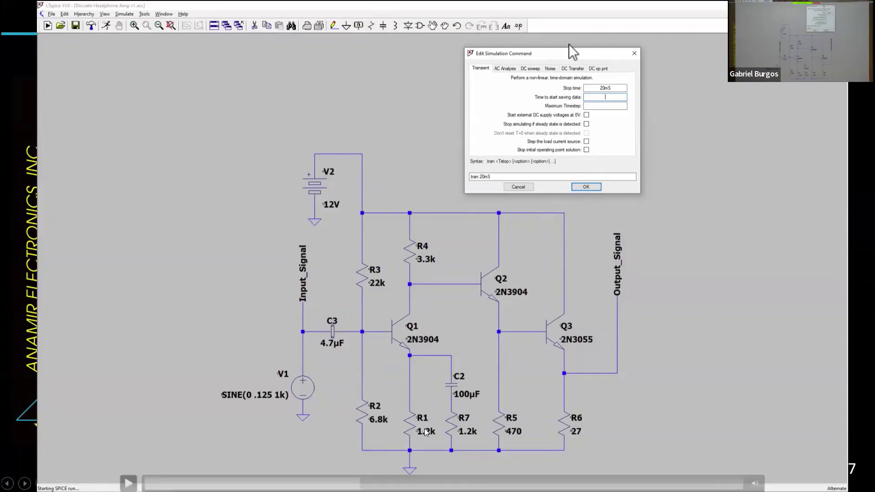
pyautogui.hotkey('alt', 'Tab')
pyautogui.press('Left')
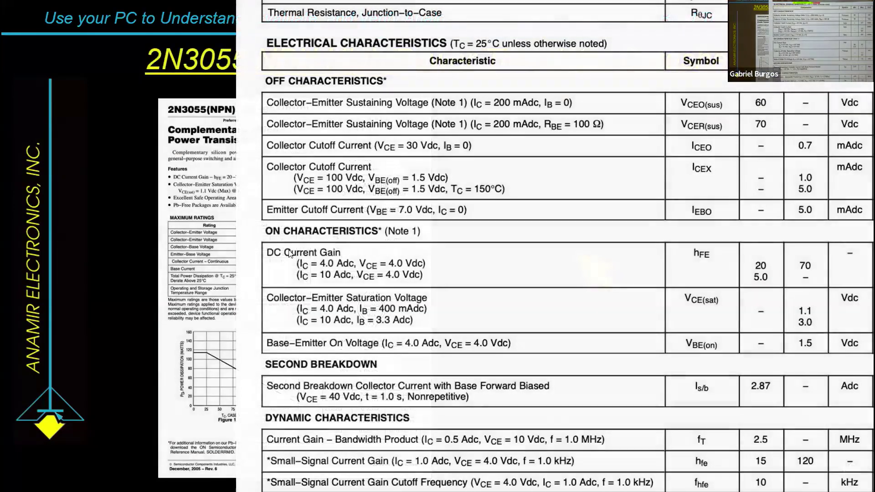
pyautogui.press('Right')
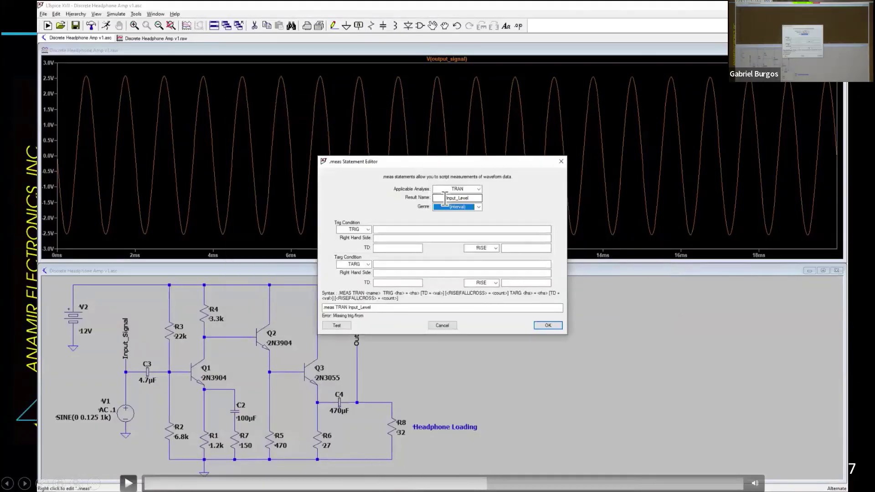
# Step: Skip ahead in the discrete amplifier video through the .meas and FOUR directives to the SPICE error log for the 0.200 V input
pyautogui.click(363, 482)
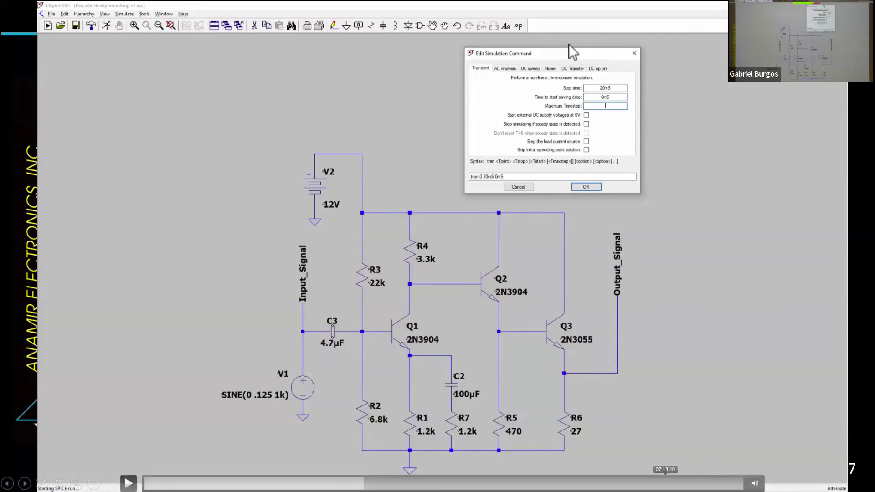
pyautogui.click(649, 483)
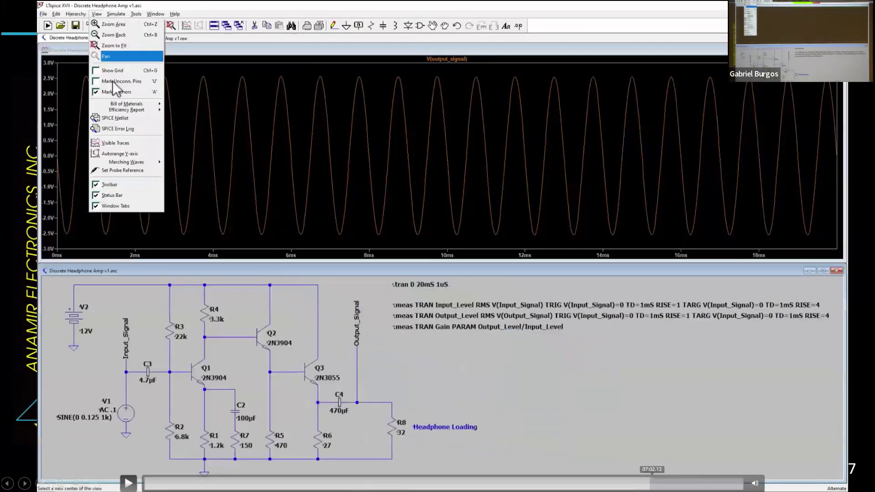
pyautogui.click(678, 482)
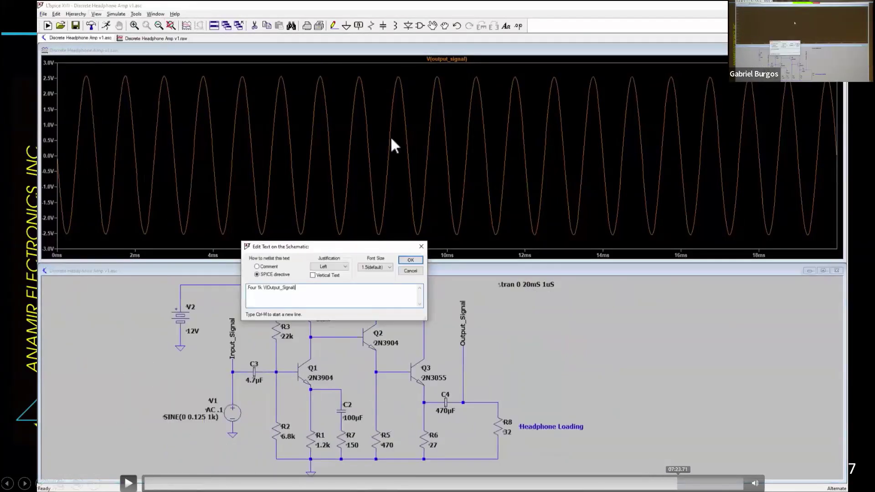
pyautogui.click(693, 483)
pyautogui.click(716, 483)
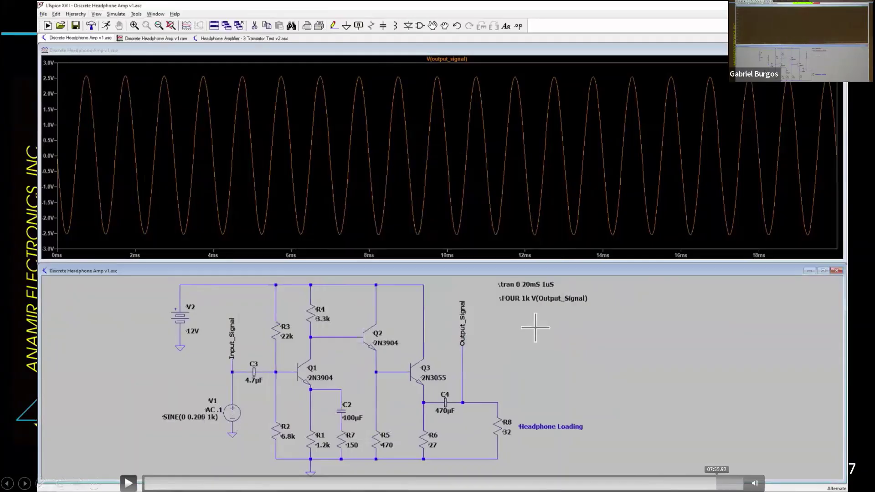
pyautogui.click(727, 483)
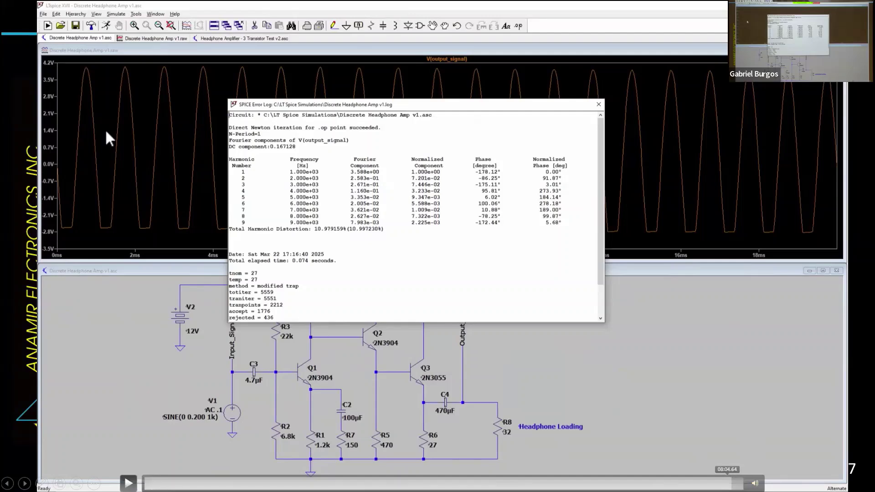
# Step: Seek back in the video past the 0.200 V simulation and the V1 amplitude edit to the 0.125 V SPICE error log
pyautogui.click(716, 483)
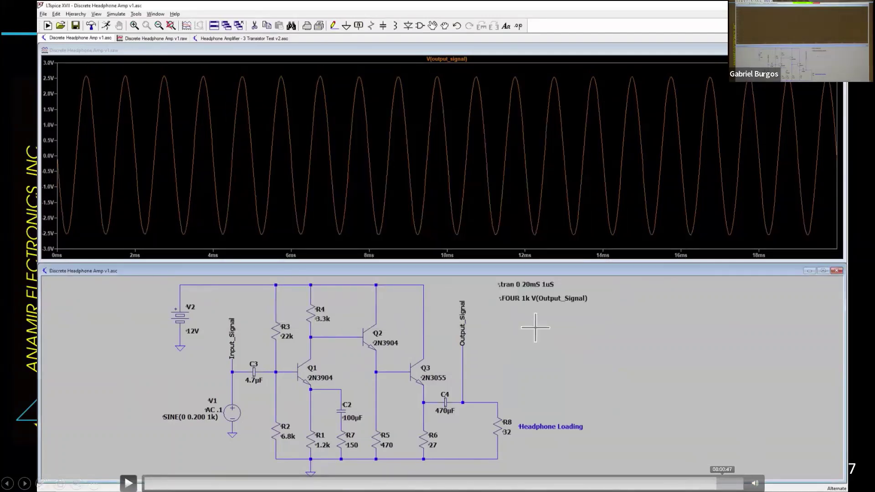
pyautogui.click(719, 483)
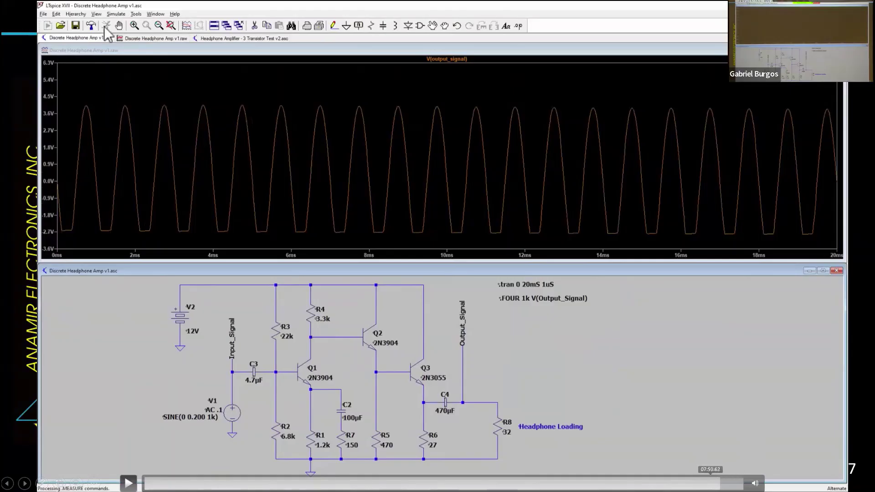
pyautogui.click(713, 483)
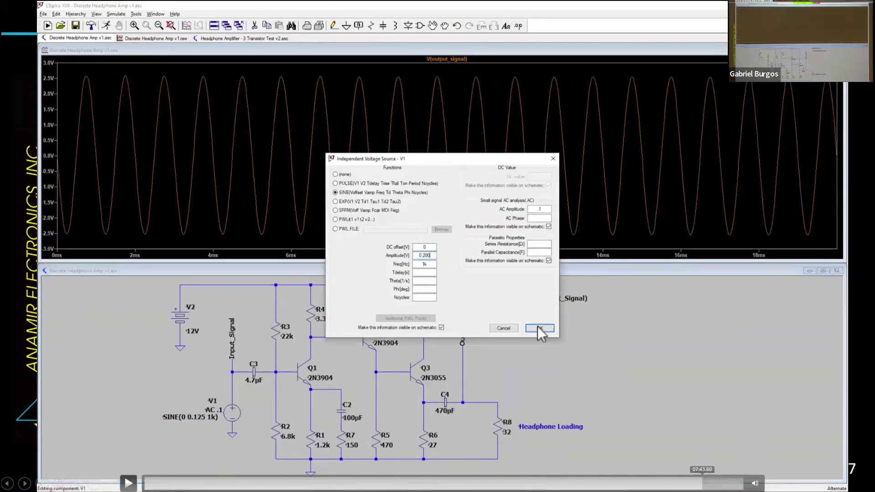
pyautogui.click(702, 483)
pyautogui.click(694, 483)
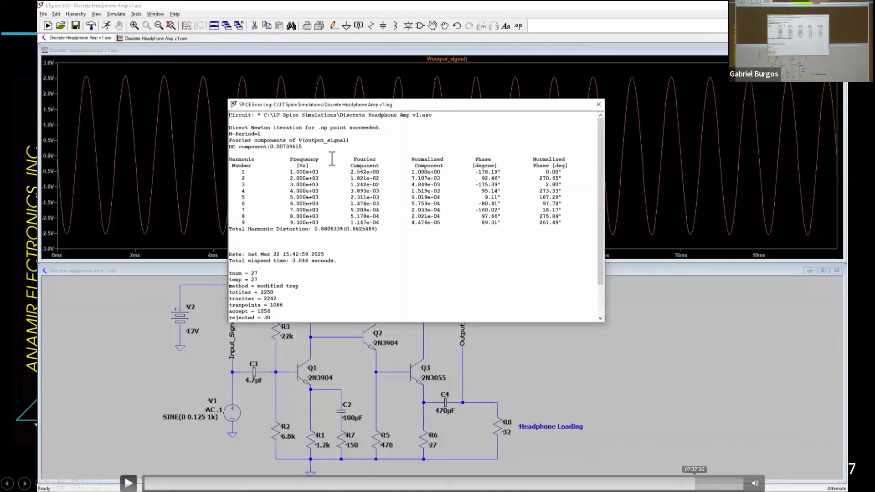